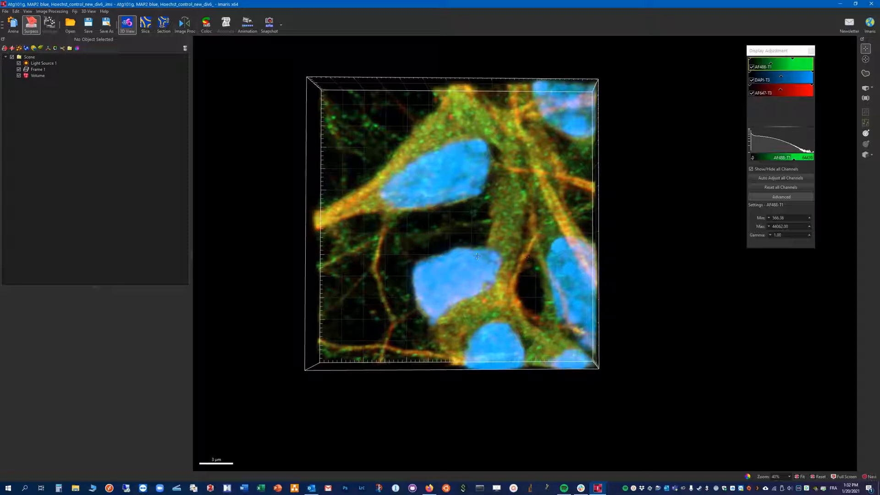
Step: Hide the DAPI-T3 and AF647-T3 channels, leaving only AF488-T1 visible in the 3D volume
drag(504, 289, 477, 240)
click(751, 80)
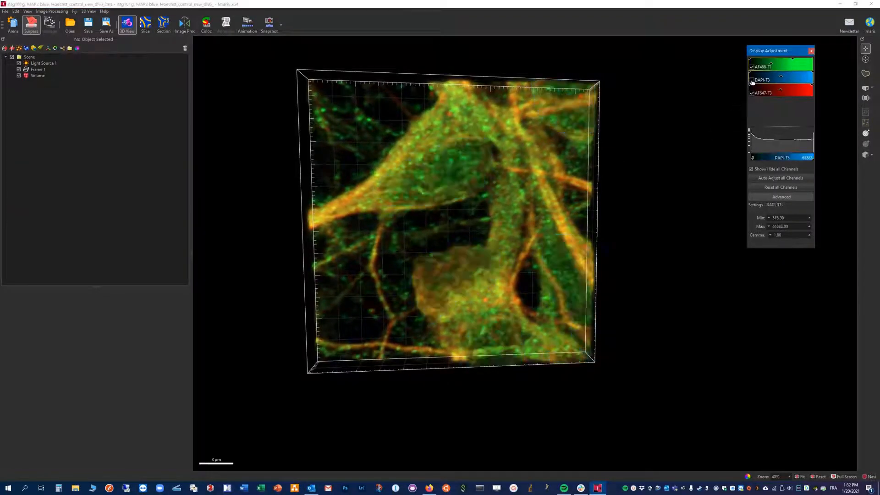
click(752, 92)
drag(444, 290, 477, 296)
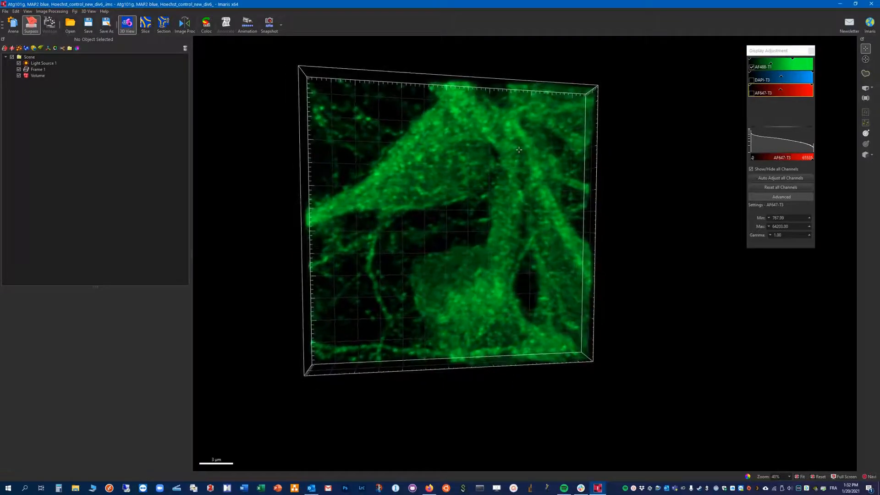
mouse_move(481, 199)
mouse_down()
mouse_move(504, 219)
mouse_move(478, 201)
mouse_up()
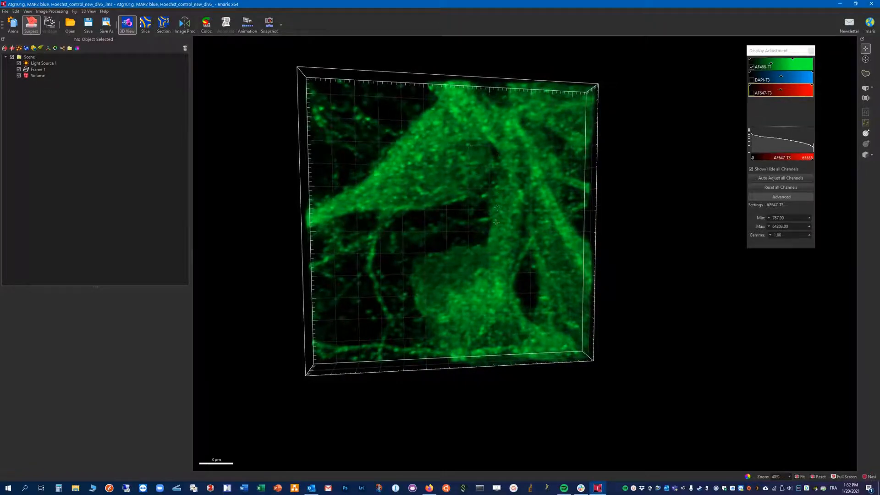
drag(496, 222, 480, 246)
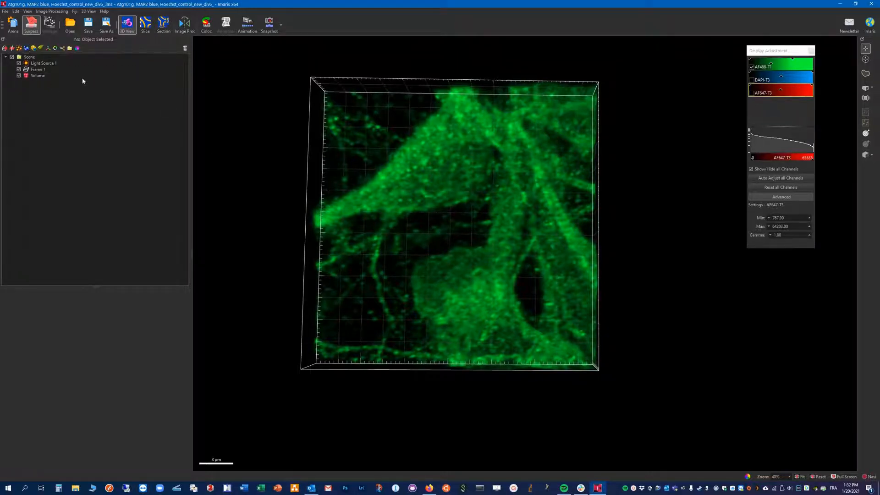
Step: Add a new Surfaces object to the scene and inspect the AF488-T1 signal it has to cover
click(26, 47)
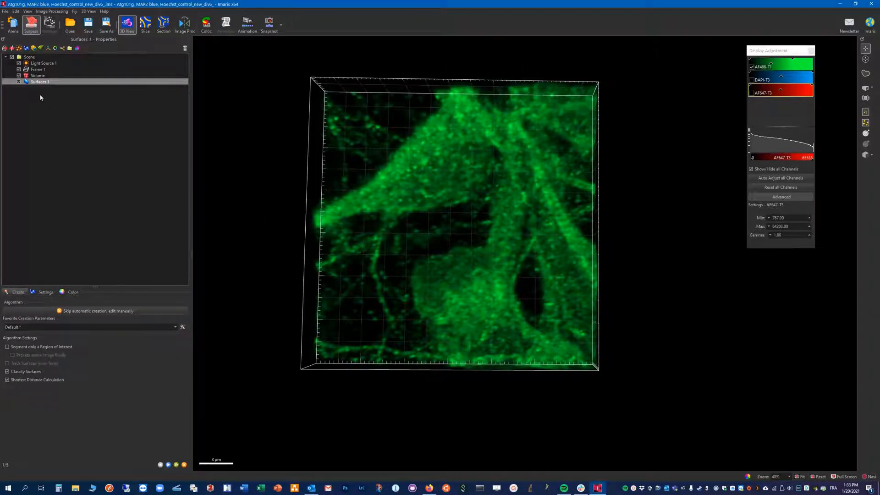
drag(455, 273, 464, 183)
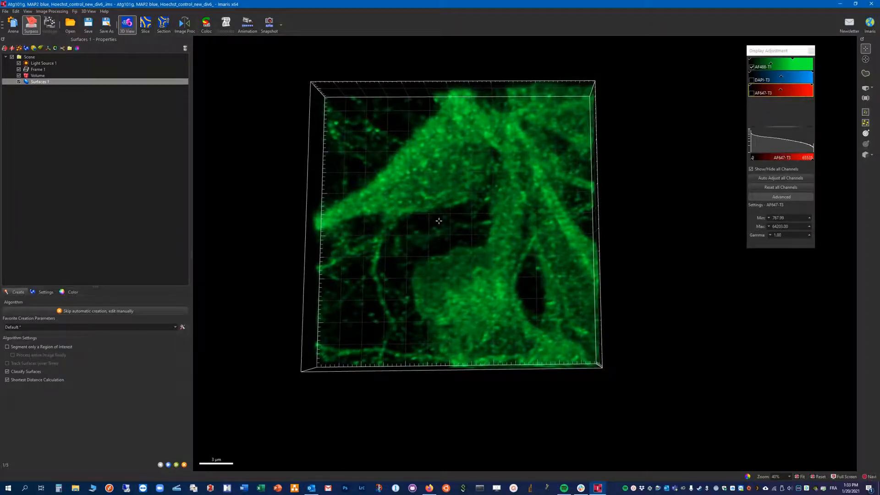
mouse_move(438, 221)
mouse_down()
mouse_move(453, 283)
mouse_move(444, 220)
mouse_up()
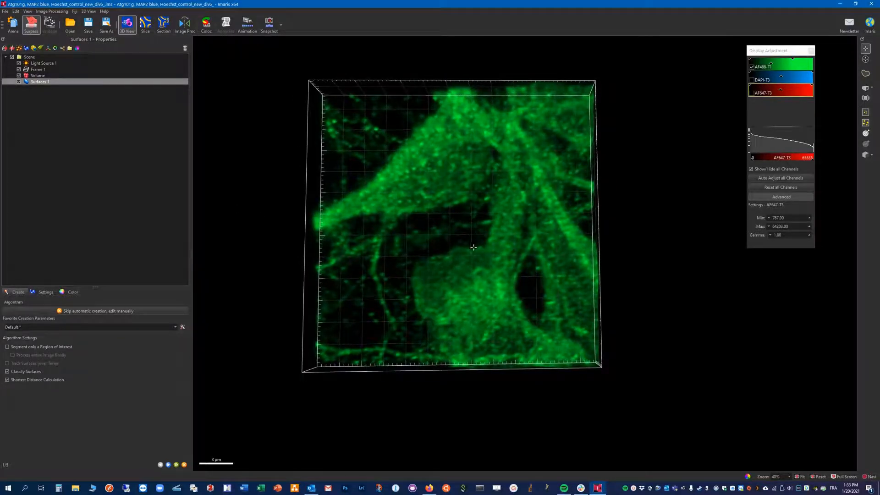
drag(473, 247, 458, 222)
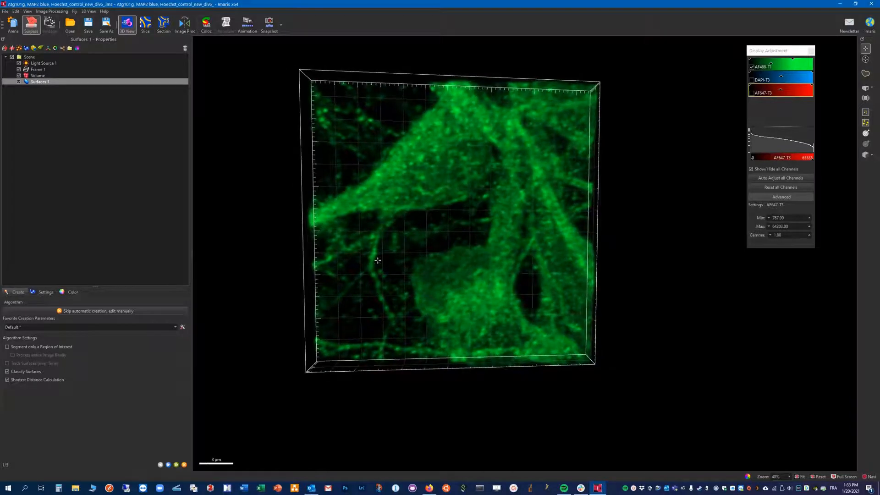
drag(446, 255, 448, 220)
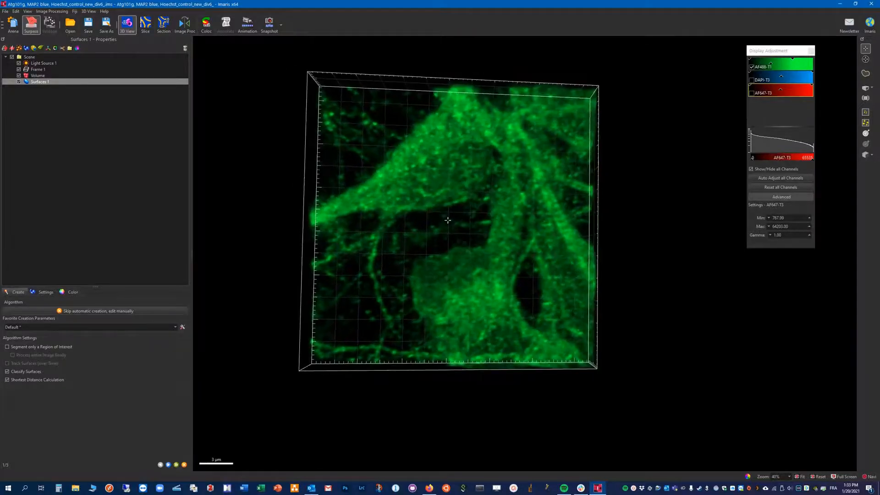
Step: Show the AF647-T3 channel to compare it with the AF488-T1 signal, and hide it again
click(751, 94)
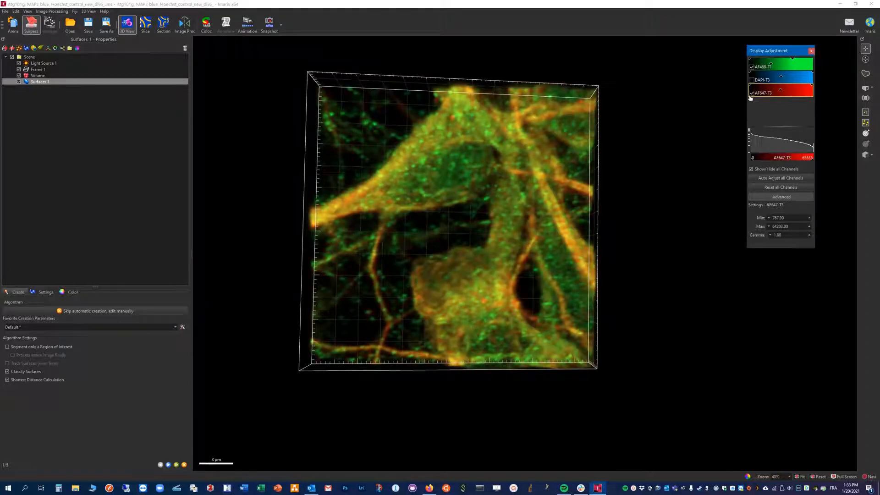
drag(530, 221, 473, 234)
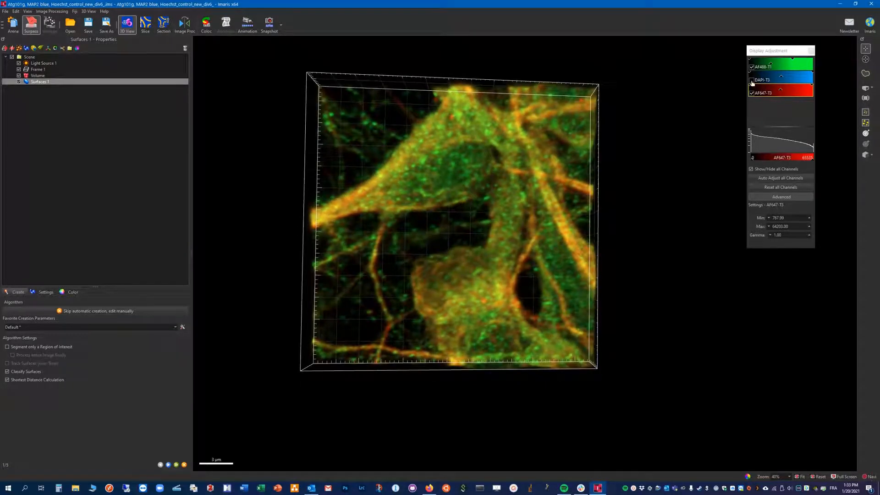
click(751, 93)
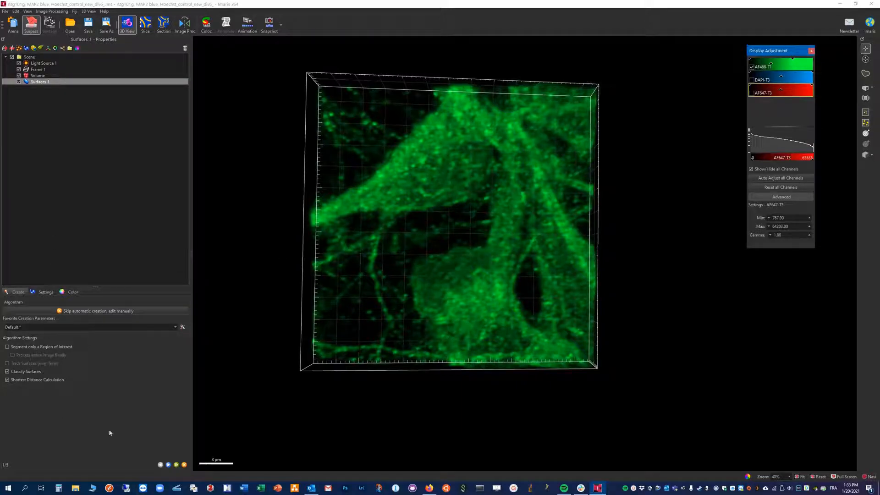
Step: Proceed to surface thresholding with the default algorithm settings, Channel 1 - AF488-T1 as source, smoothing and absolute intensity
click(168, 465)
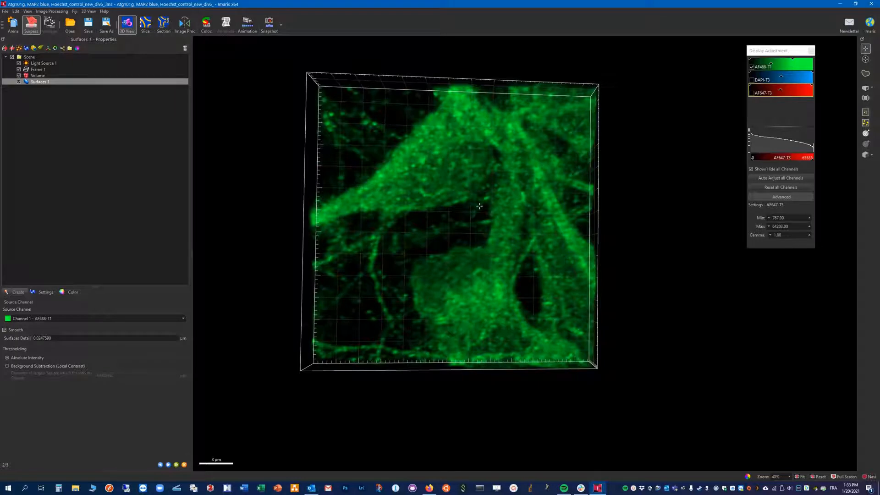
mouse_move(478, 227)
mouse_down()
mouse_move(450, 216)
mouse_move(466, 230)
mouse_up()
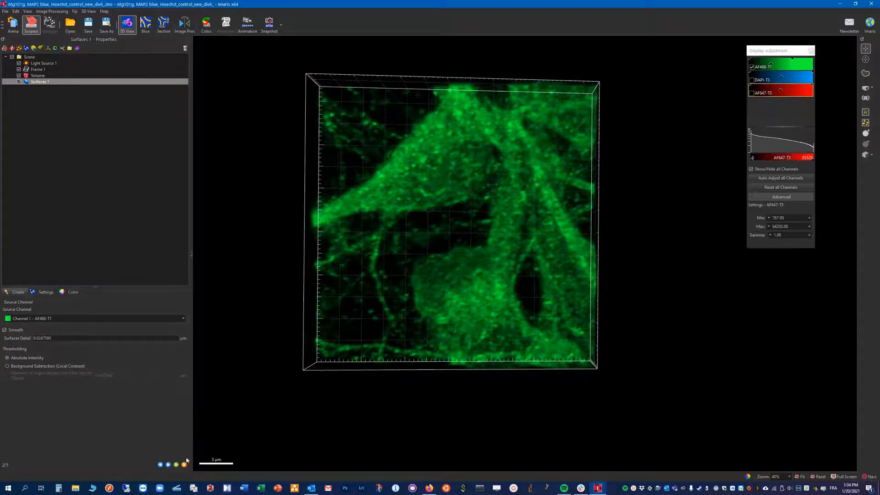
click(169, 465)
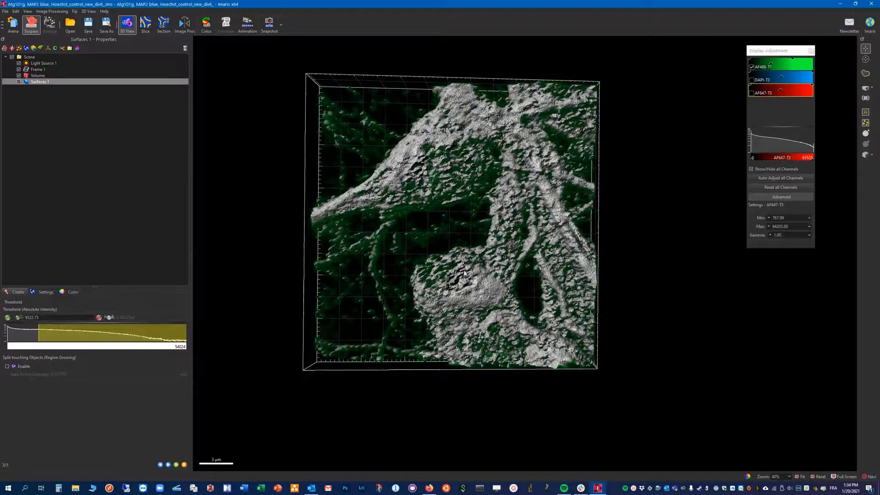
Step: Lower the absolute intensity threshold to 8176.00 and toggle the volume's visibility to check the surface preview
drag(491, 277, 404, 242)
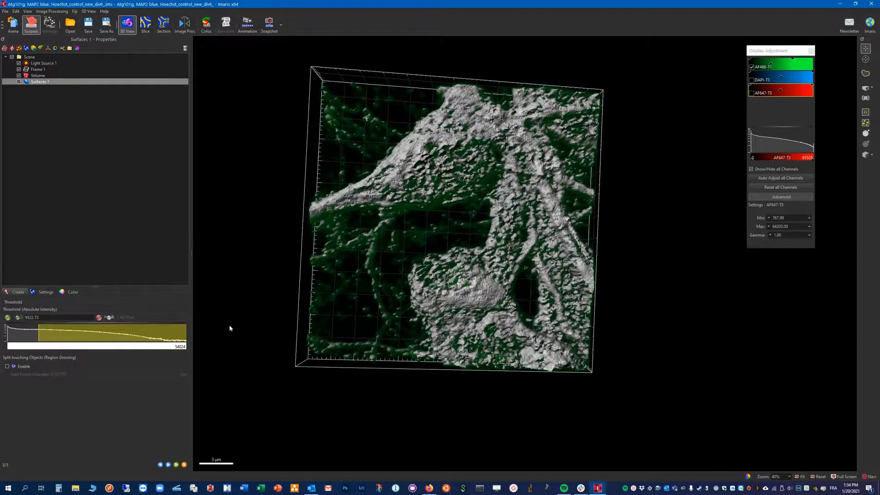
drag(38, 334, 34, 334)
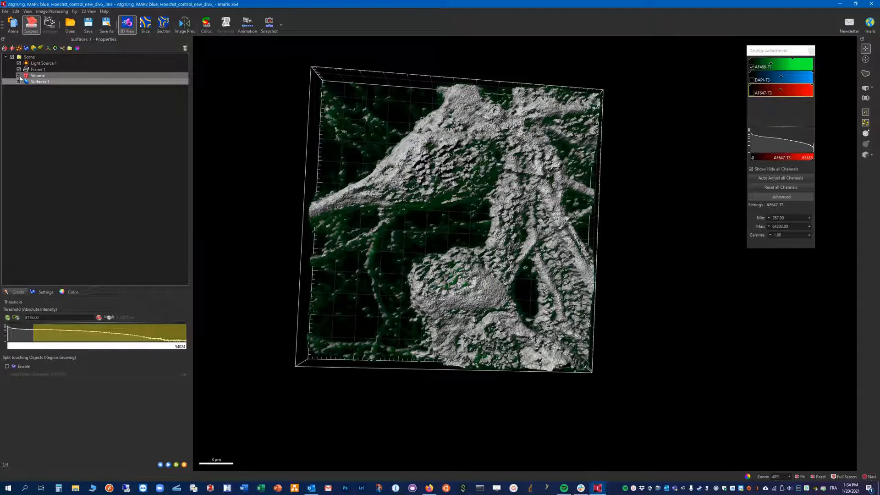
click(19, 76)
click(19, 76)
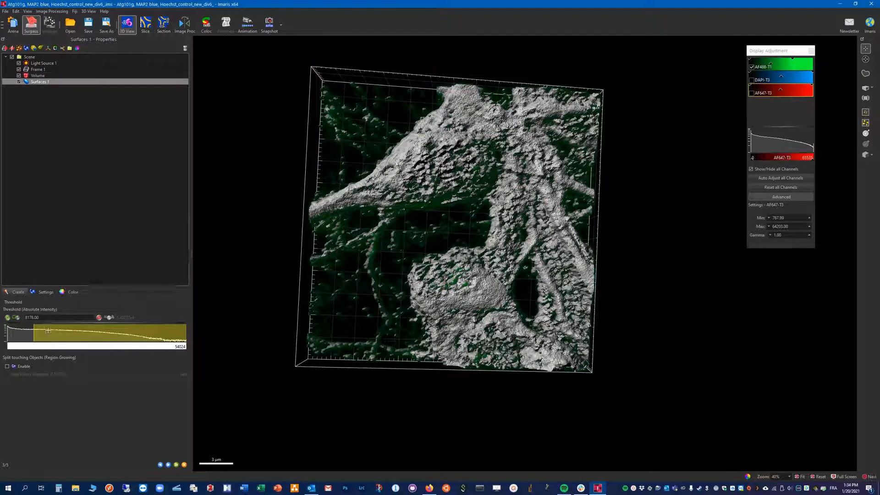
Step: Return to the source channel settings, set the surface detail to 0.08 µm and regenerate the threshold preview
click(161, 465)
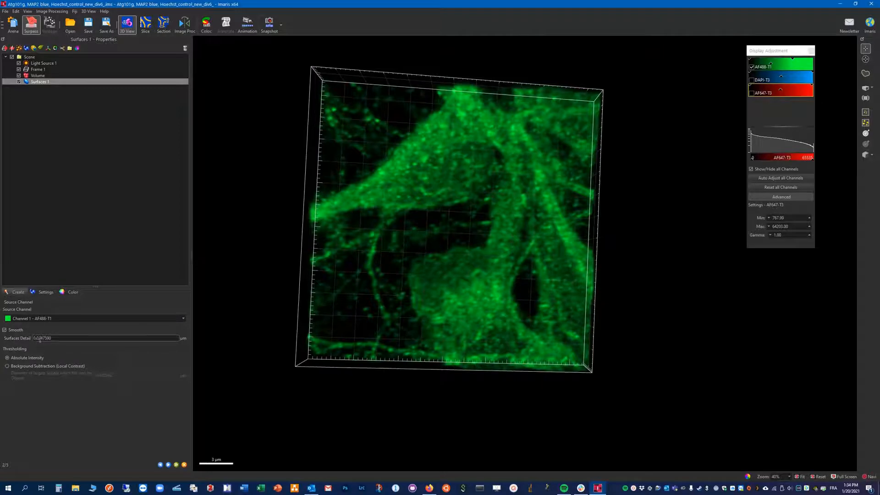
drag(40, 338, 97, 338)
text(0.08)
click(169, 464)
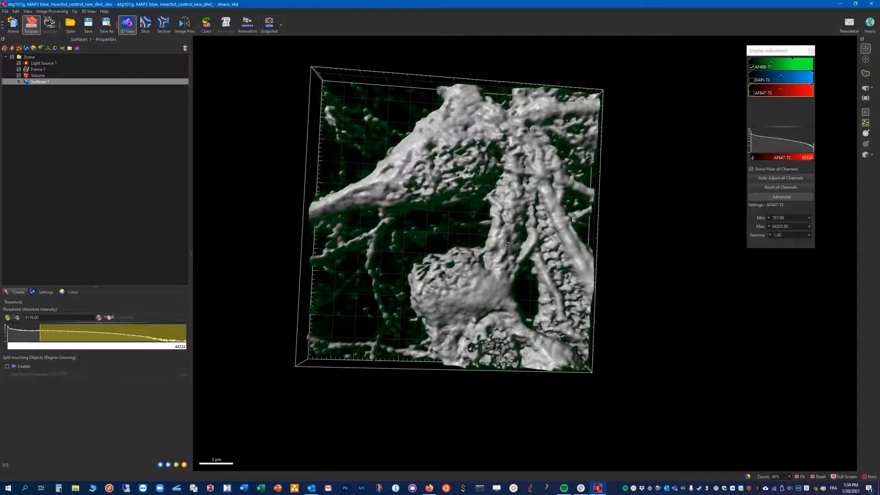
Step: Lower the absolute intensity threshold to about 6190 and check the surface preview from several angles
drag(505, 243, 486, 253)
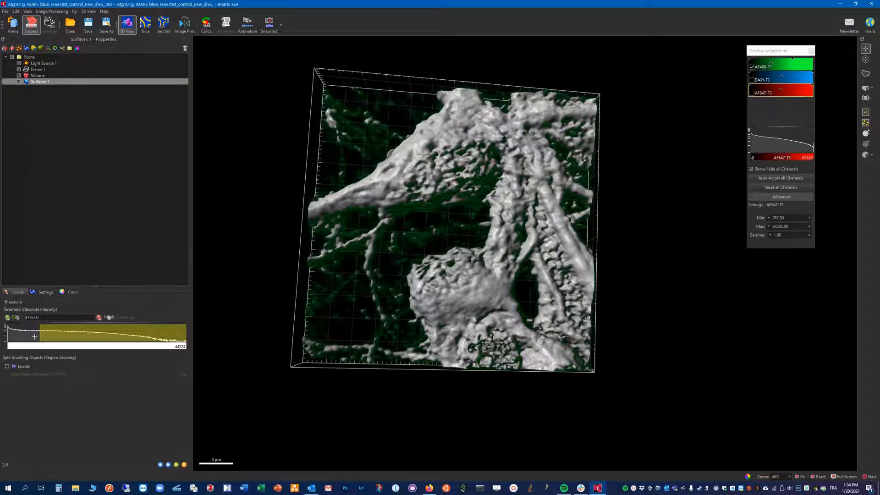
drag(39, 335, 32, 335)
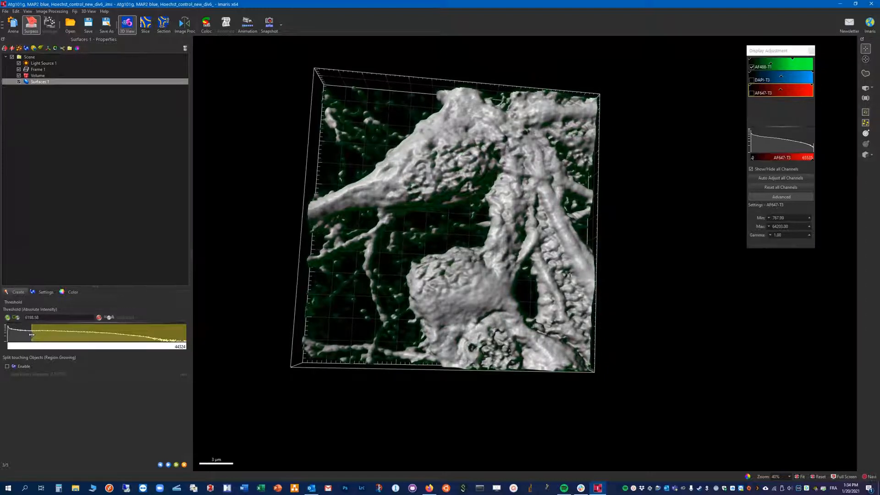
drag(447, 224, 393, 251)
mouse_move(452, 246)
mouse_down()
mouse_move(431, 234)
mouse_move(463, 220)
mouse_move(458, 193)
mouse_move(447, 202)
mouse_move(378, 179)
mouse_move(362, 186)
mouse_move(490, 229)
mouse_move(583, 189)
mouse_move(469, 246)
mouse_up()
drag(523, 213, 556, 230)
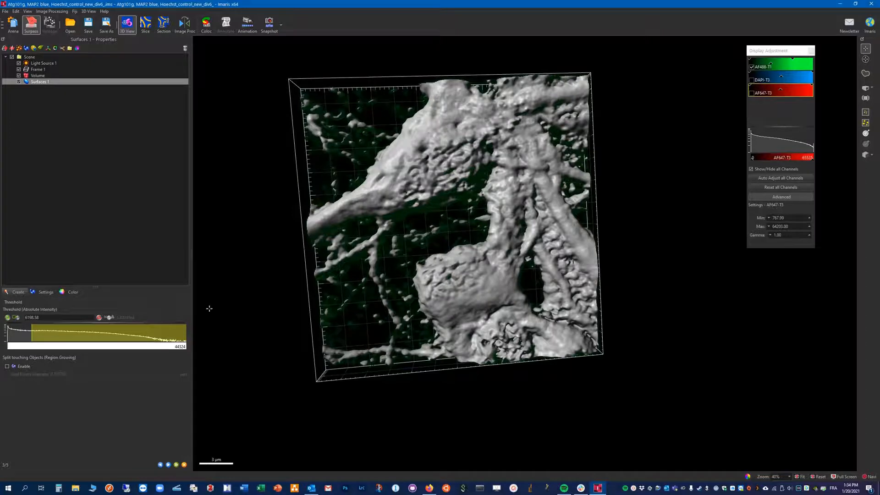
drag(209, 309, 304, 298)
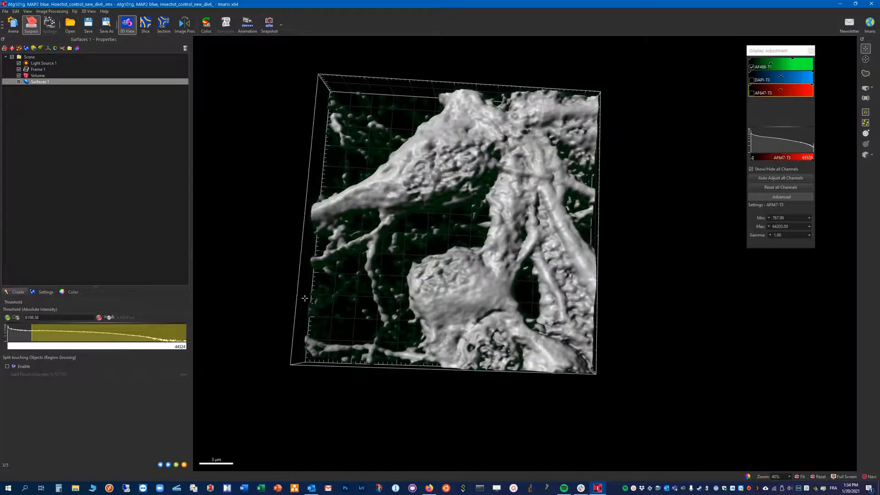
mouse_move(469, 298)
mouse_down()
mouse_move(474, 259)
mouse_move(478, 284)
mouse_up()
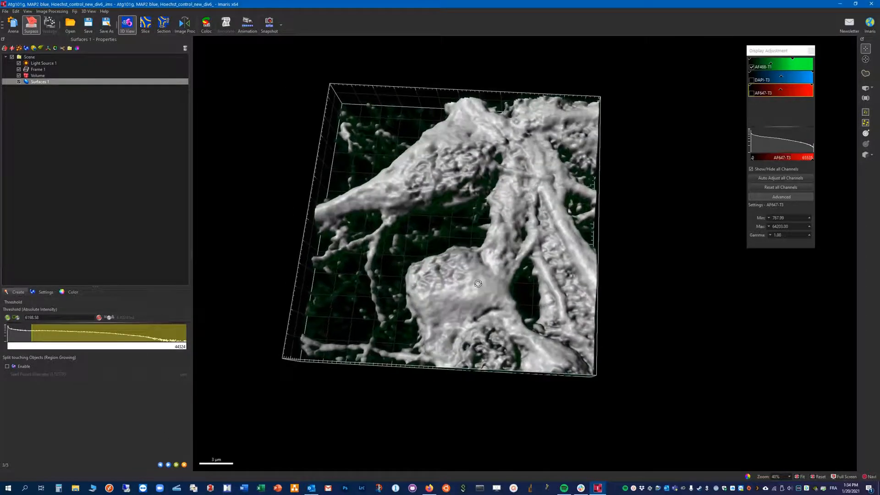
Step: Filter the surfaces to Number of Voxels above 1.14987e6 and finish the surface creation with the default classification
click(169, 465)
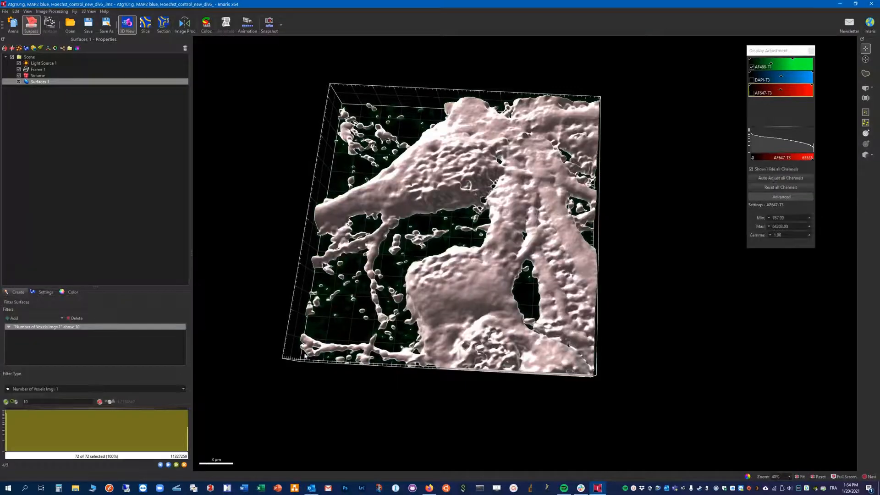
drag(405, 269, 412, 285)
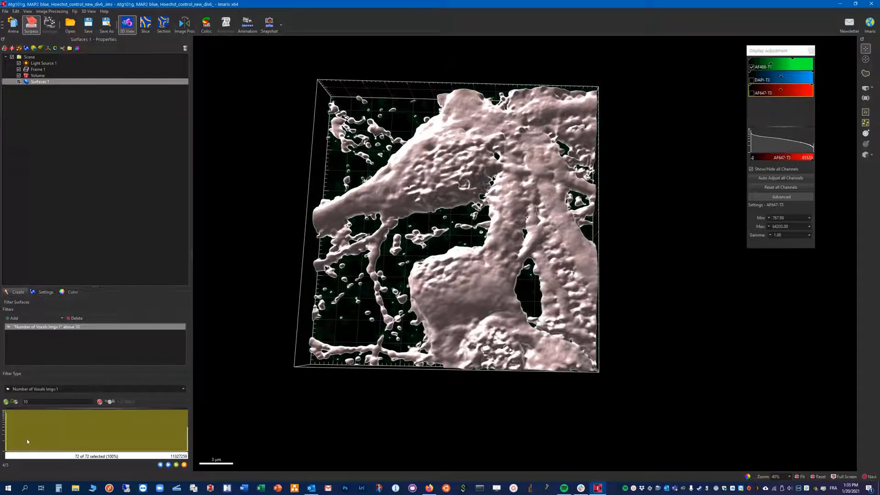
drag(6, 435, 24, 435)
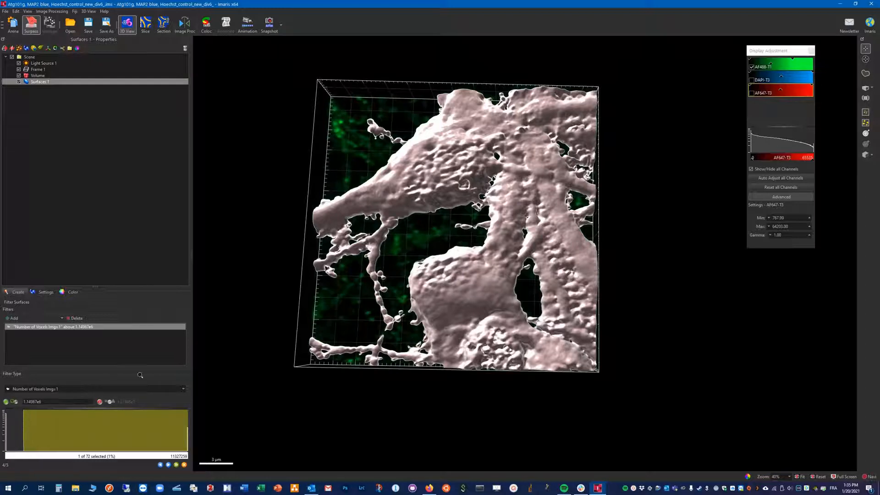
click(168, 465)
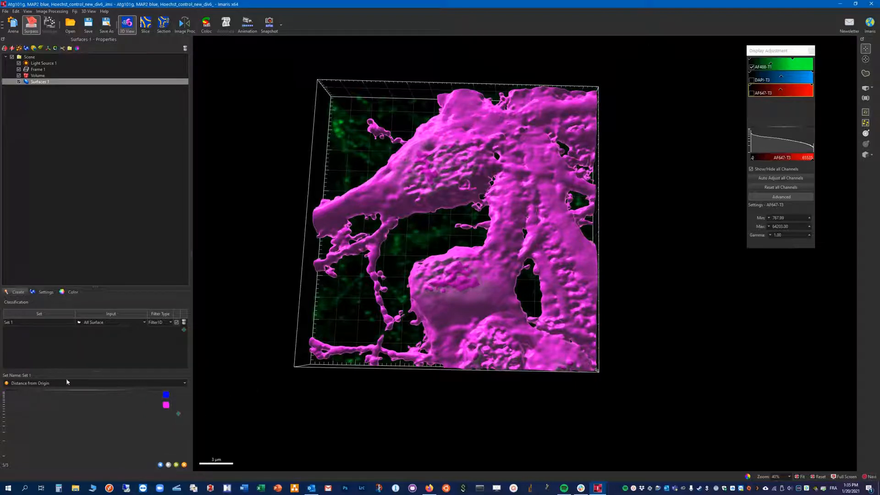
click(176, 465)
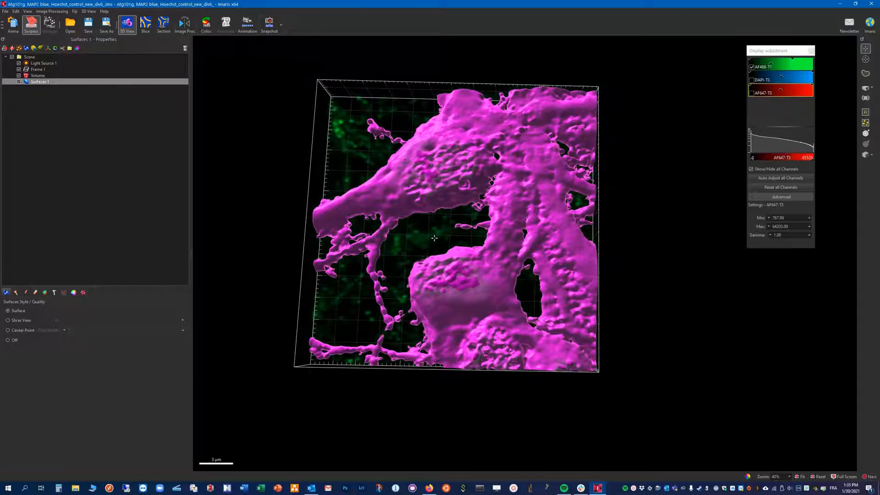
Step: Examine the finished surface, selecting and deselecting it and toggling its visibility to compare it with the AF488-T1 signal
drag(435, 238, 489, 257)
click(460, 290)
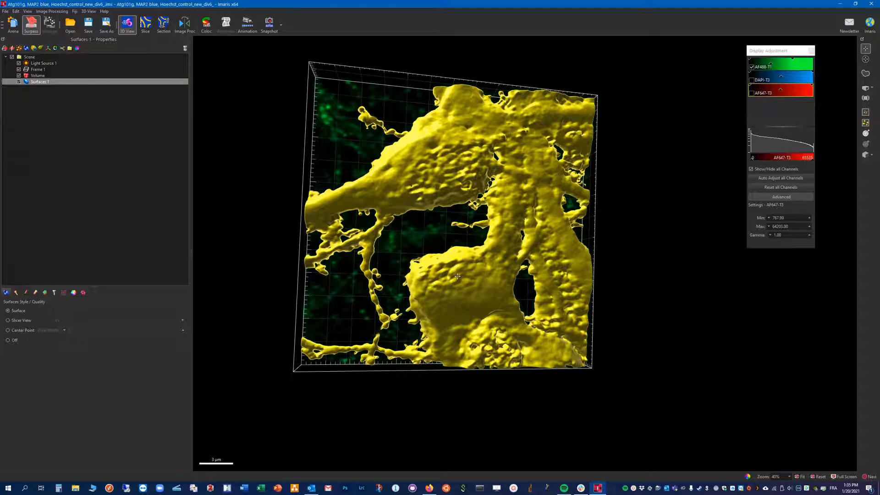
click(443, 245)
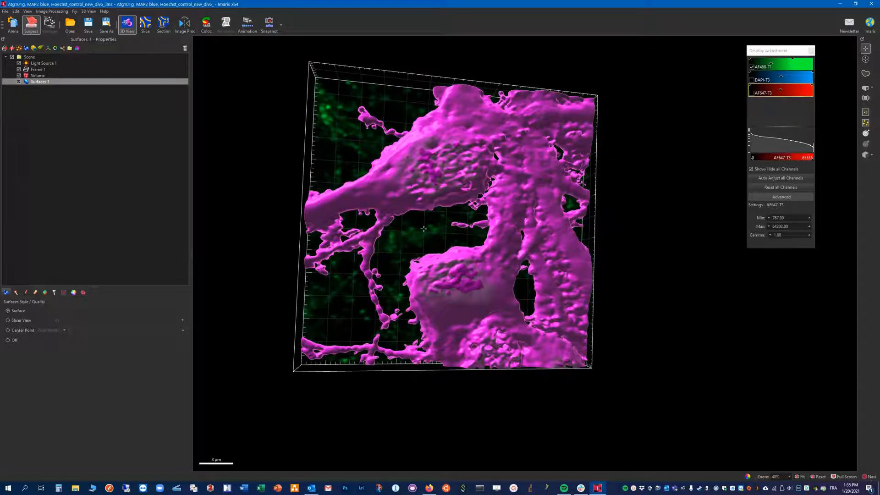
drag(442, 241, 427, 241)
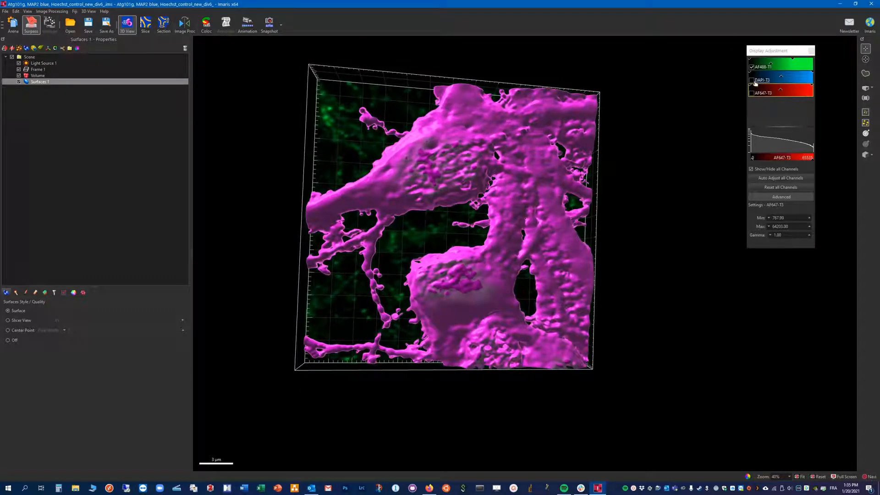
click(19, 81)
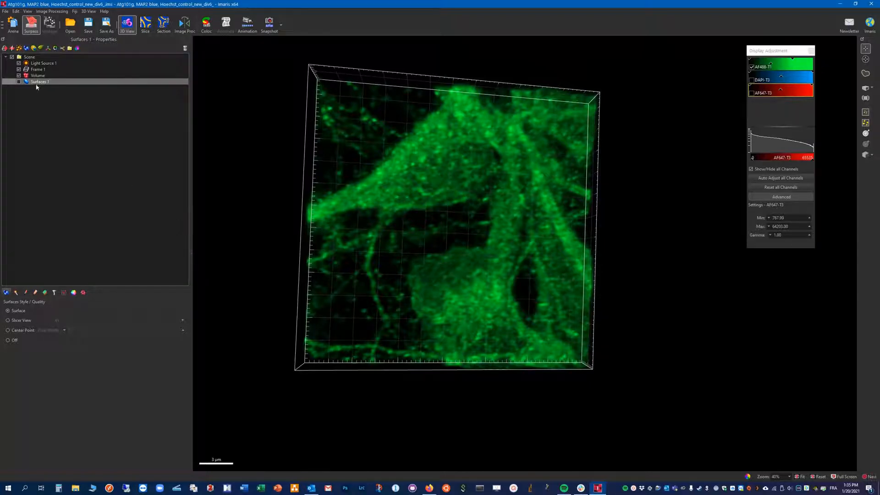
click(19, 82)
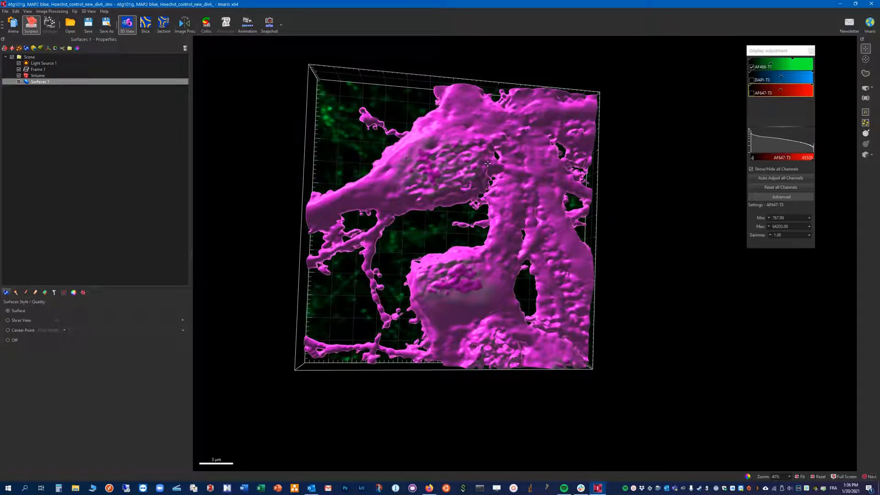
Step: Examine the surface from several angles with its editing tools open, looking for where the two neurons join
drag(464, 213, 415, 203)
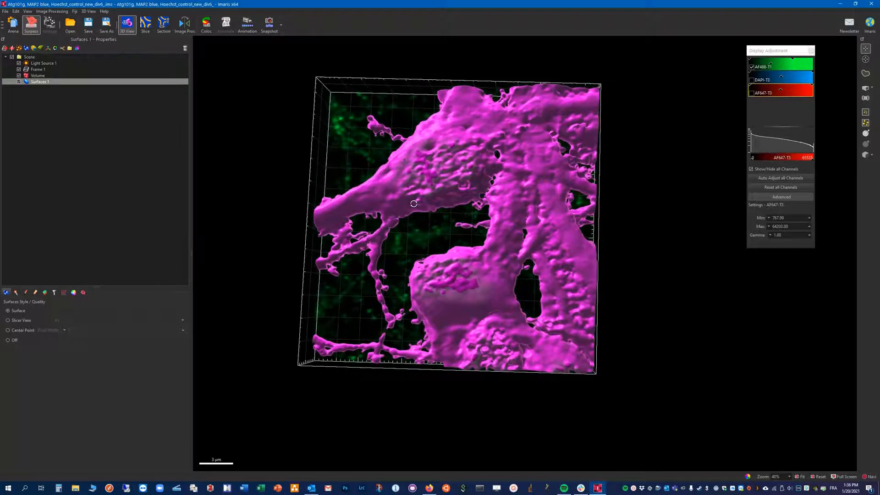
scroll(457, 208, up, 3)
drag(463, 220, 474, 239)
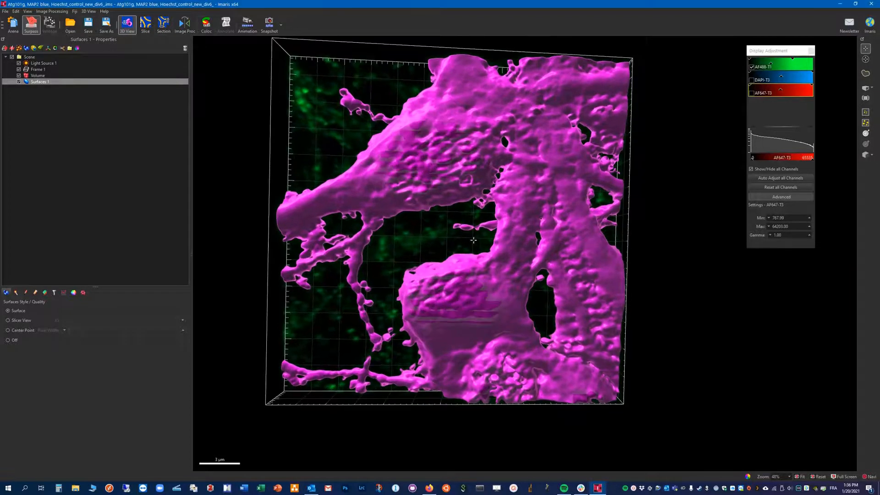
click(35, 293)
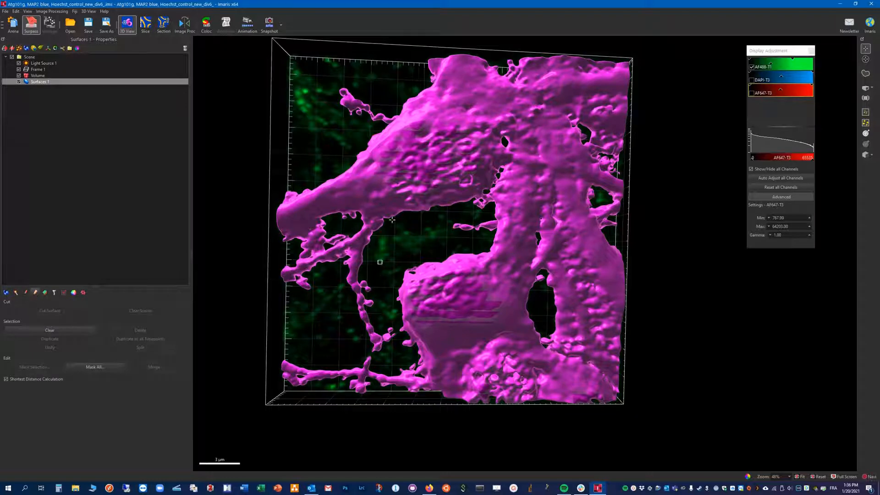
drag(325, 90, 243, 183)
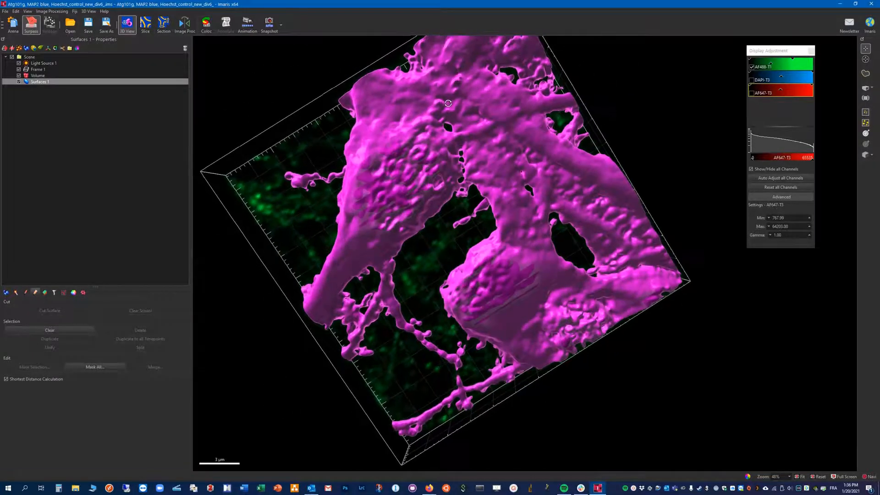
scroll(436, 209, down, 4)
right_drag(436, 209, 435, 225)
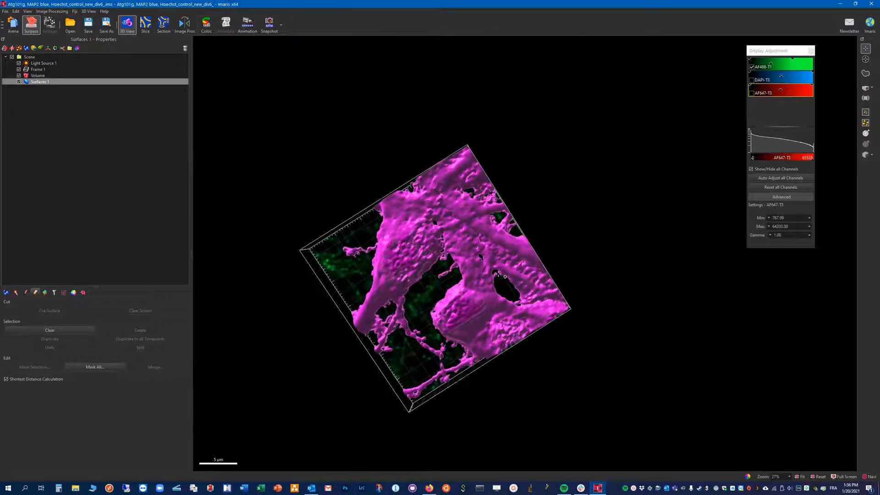
drag(435, 225, 443, 252)
scroll(443, 252, up, 3)
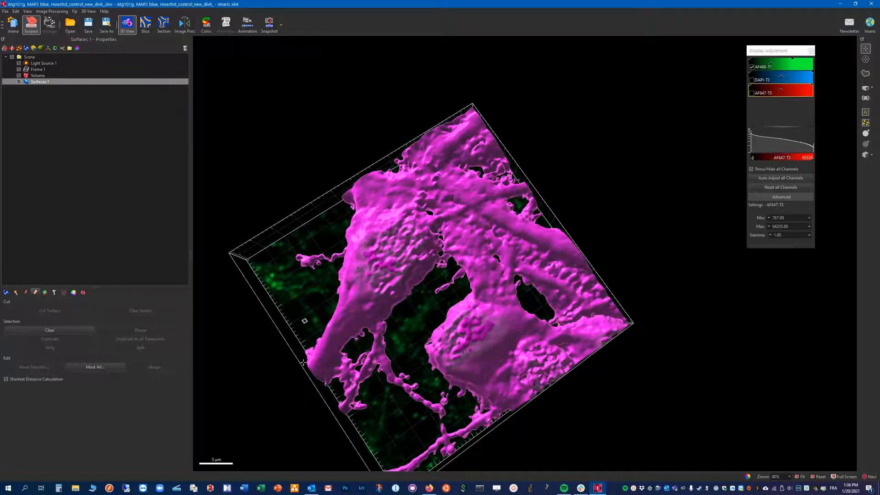
drag(442, 284, 440, 288)
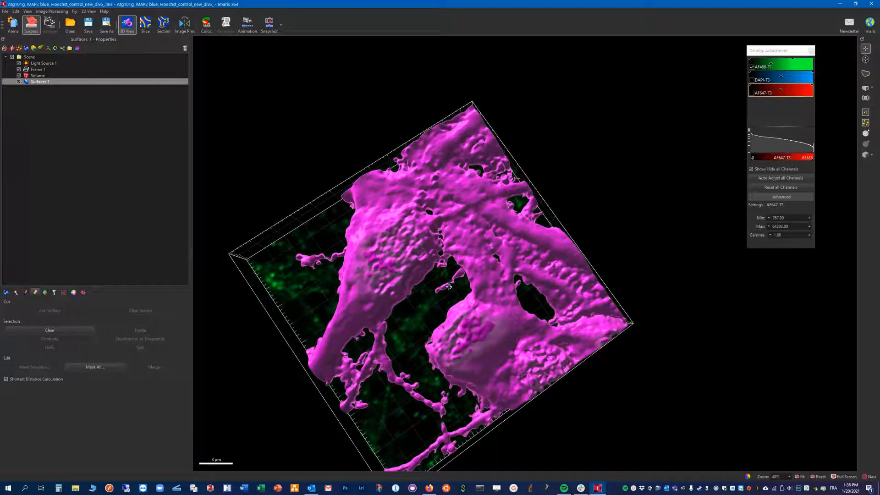
drag(440, 279, 409, 298)
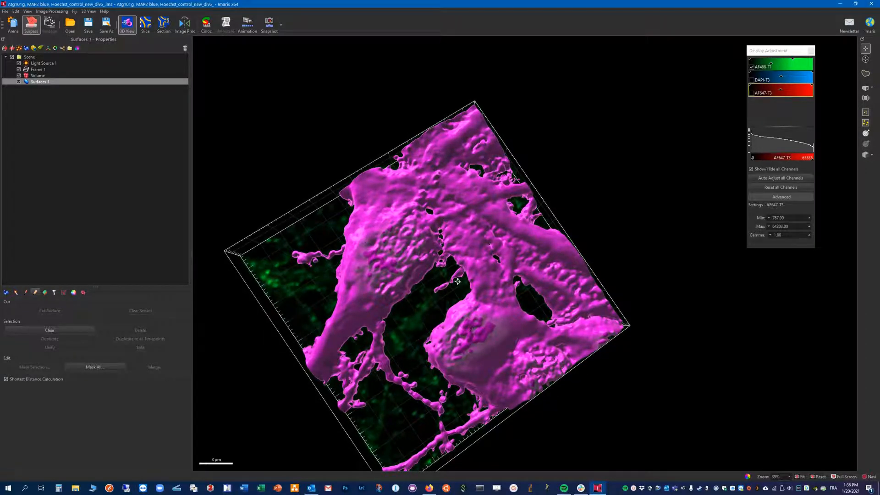
drag(457, 280, 394, 193)
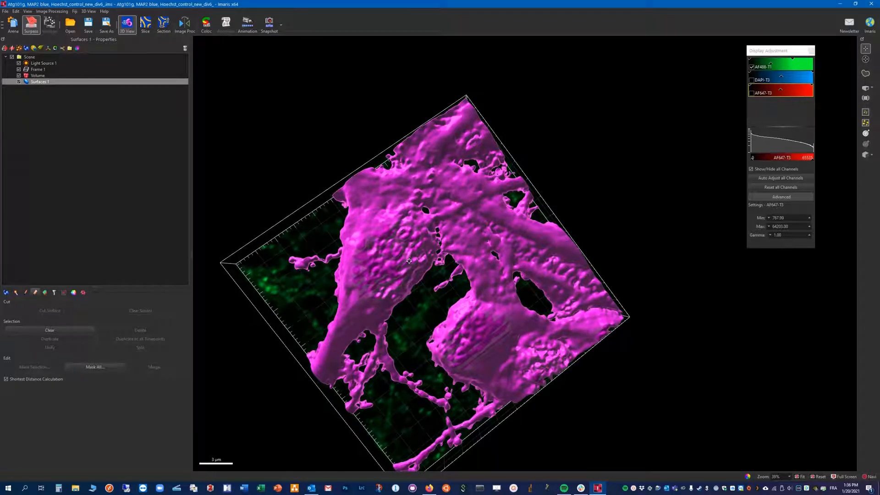
Step: Place a straight cutting plane through the junction between the two neurons and cut the selected surface there
click(419, 243)
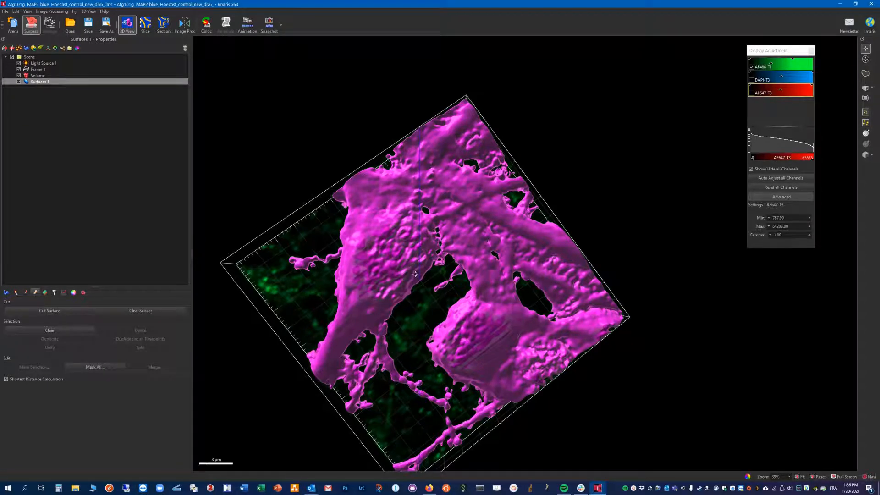
click(439, 228)
click(403, 241)
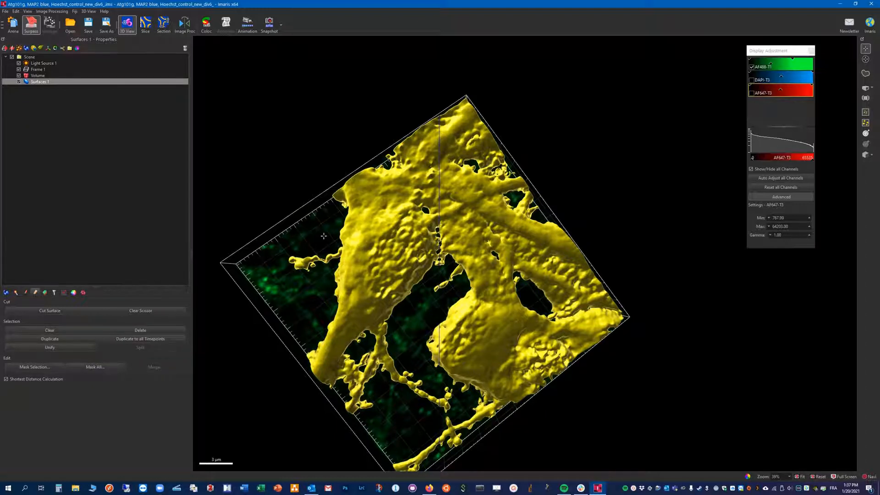
click(50, 311)
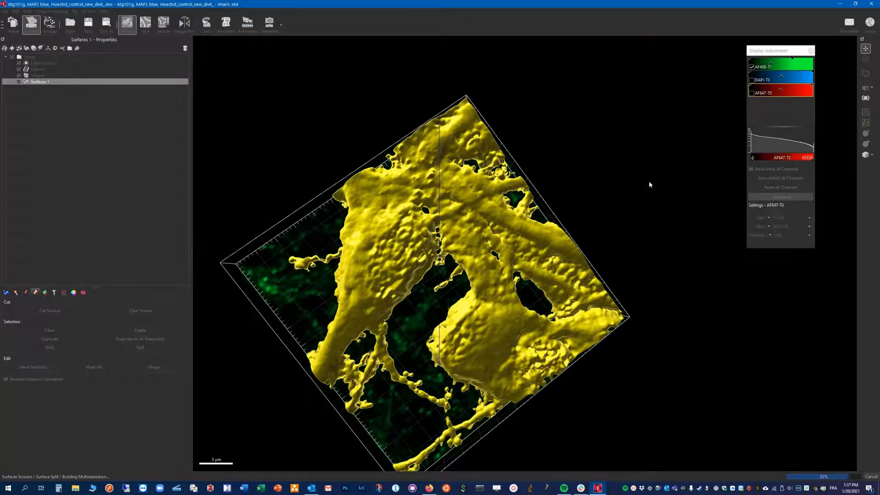
Step: Select each piece of the cut surface in turn, including the small fragment on the lower soma, to check the division
click(394, 243)
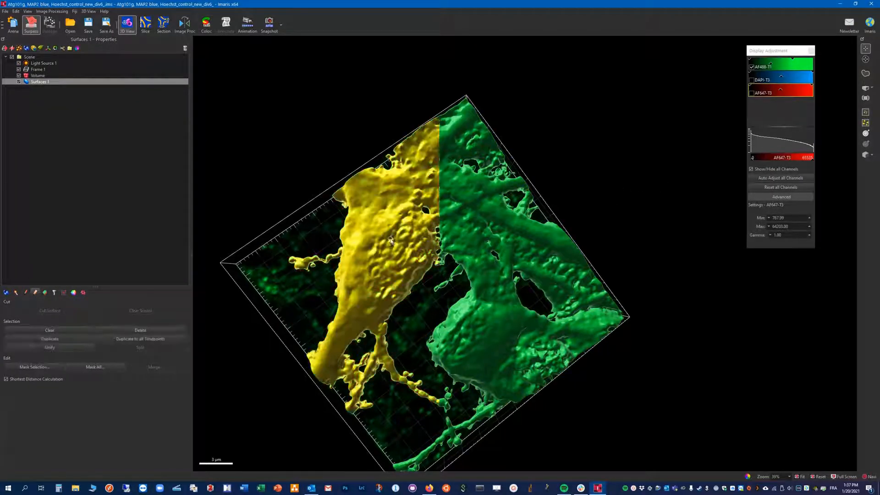
click(485, 310)
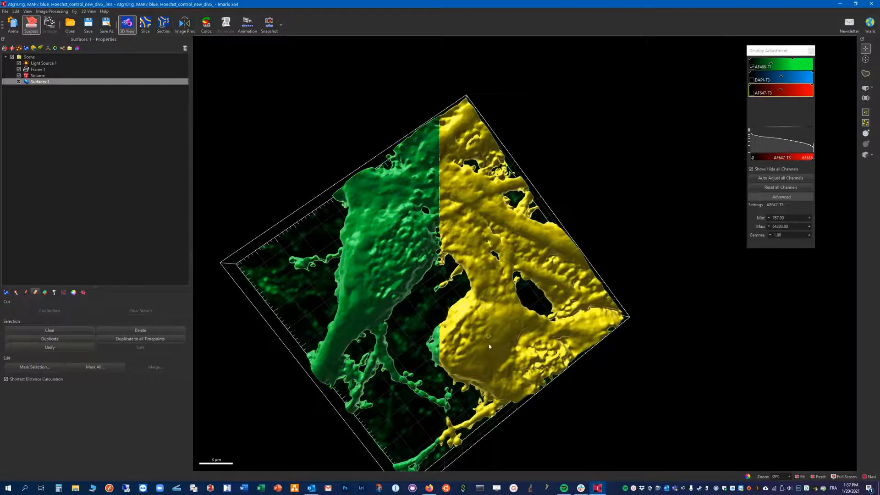
click(381, 264)
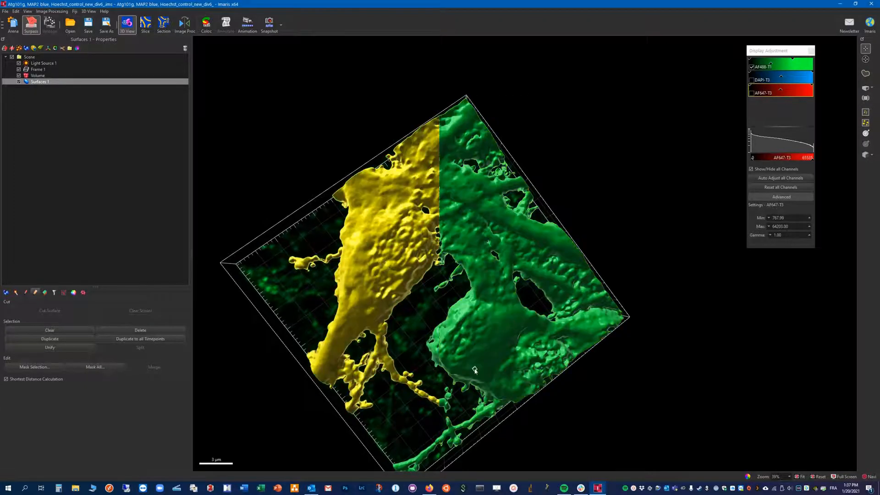
click(485, 251)
click(436, 350)
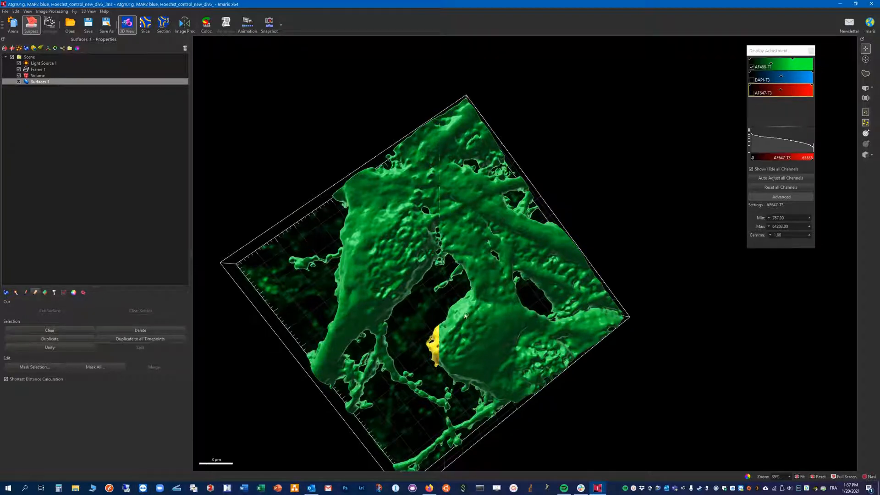
Step: Reorient the volume and cut the upper neuron's piece along a second plane, separating the triangular wedge at the junction
drag(463, 183, 301, 195)
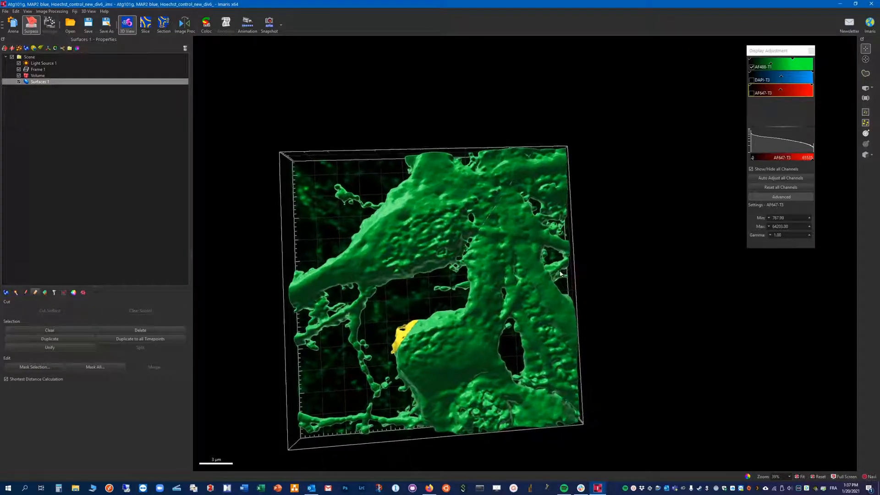
drag(468, 180, 528, 259)
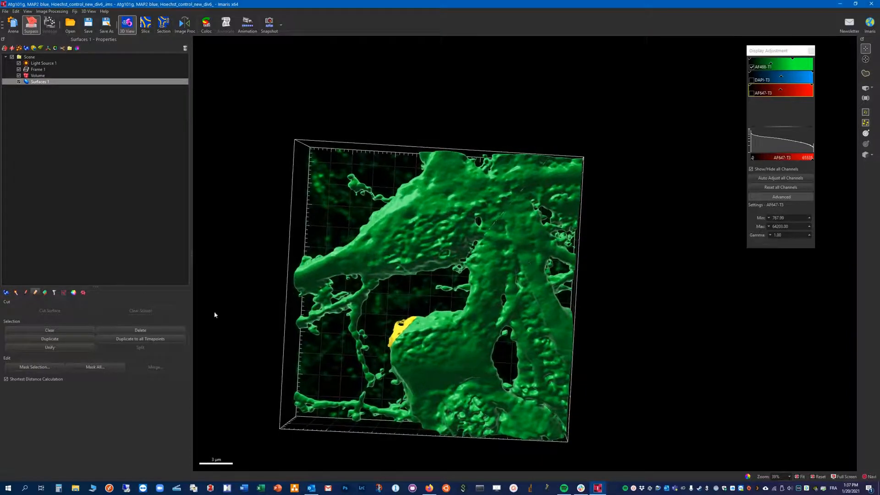
click(490, 191)
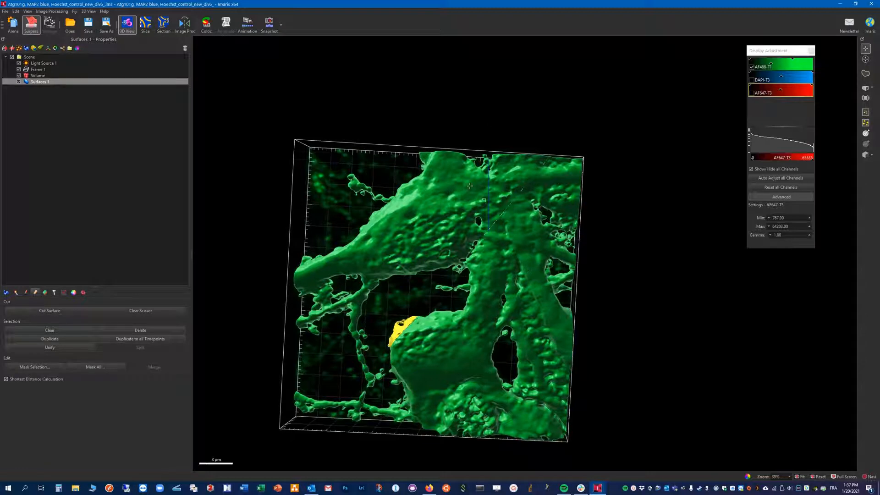
click(444, 204)
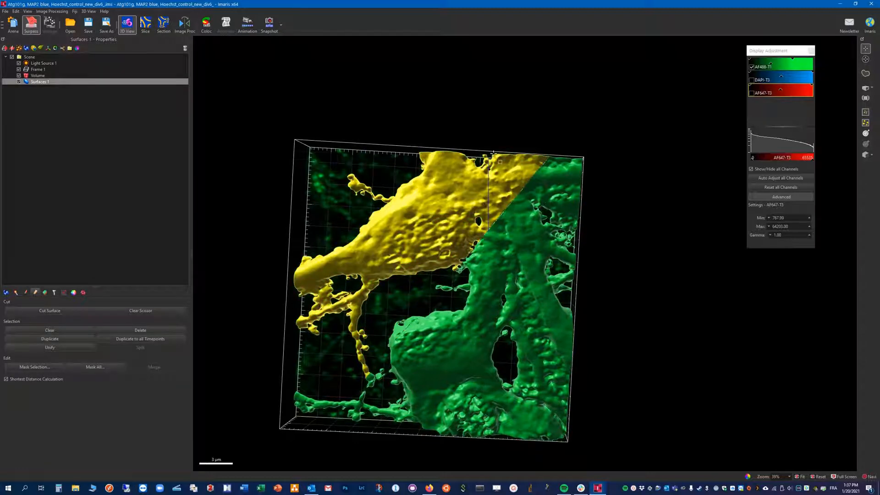
click(50, 310)
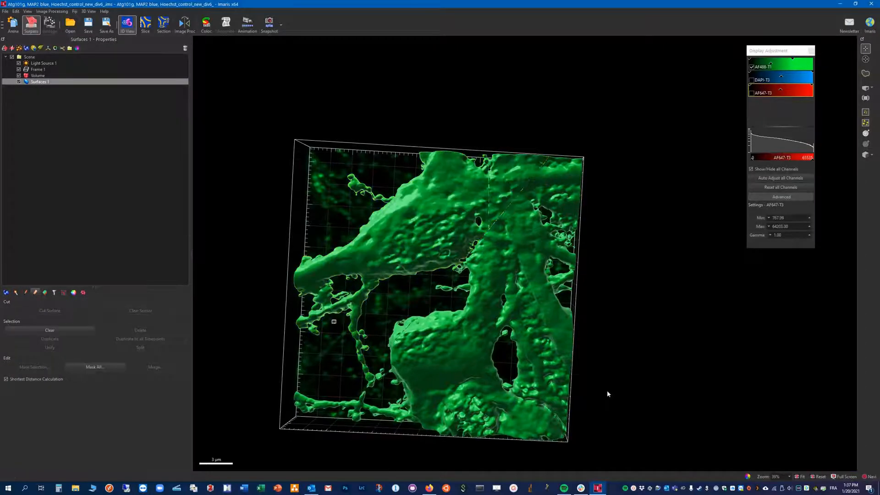
Step: Rotate the volume and toggle the surface's visibility to compare the new cut with the underlying AF488-T1 signal
drag(516, 262, 485, 295)
drag(438, 182, 461, 234)
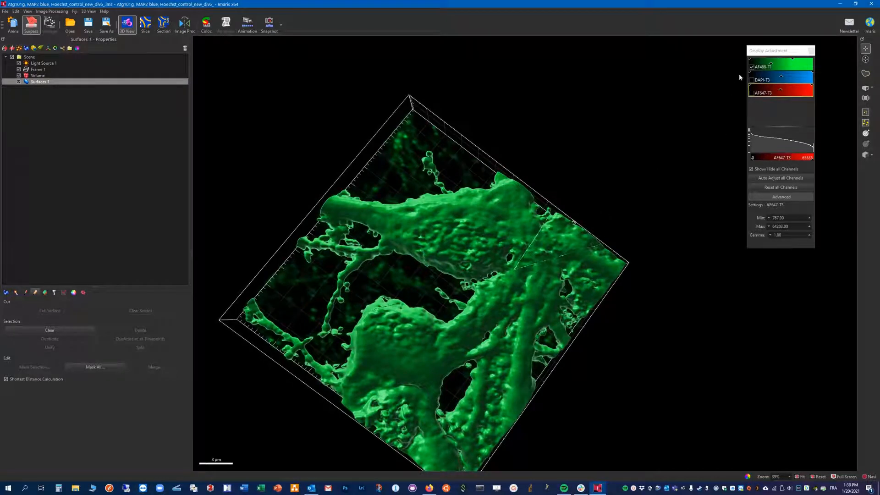
click(19, 82)
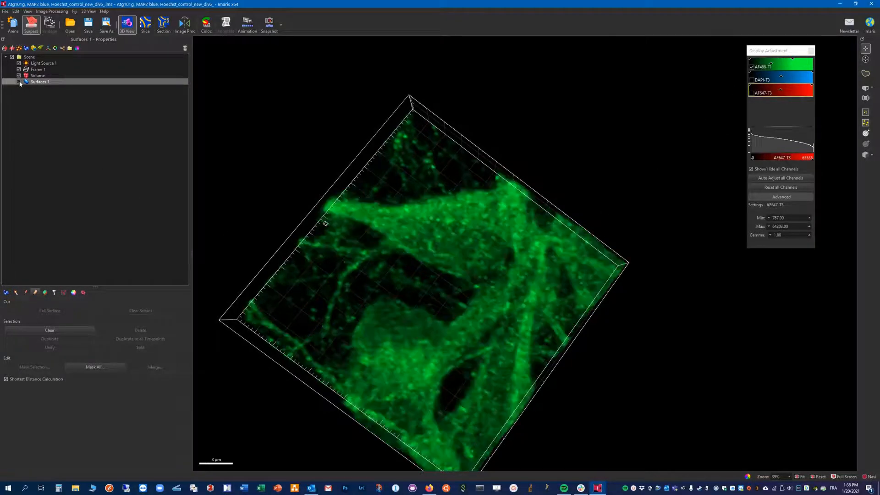
click(19, 81)
click(19, 81)
click(19, 81)
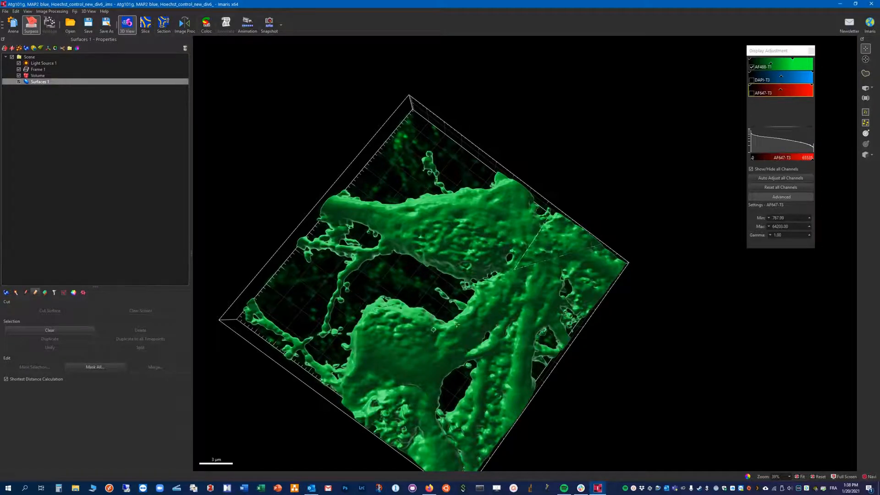
Step: Select the upper neuron's piece and hide and show the surface to check its outline against the fluorescence signal
drag(462, 274, 417, 279)
click(402, 226)
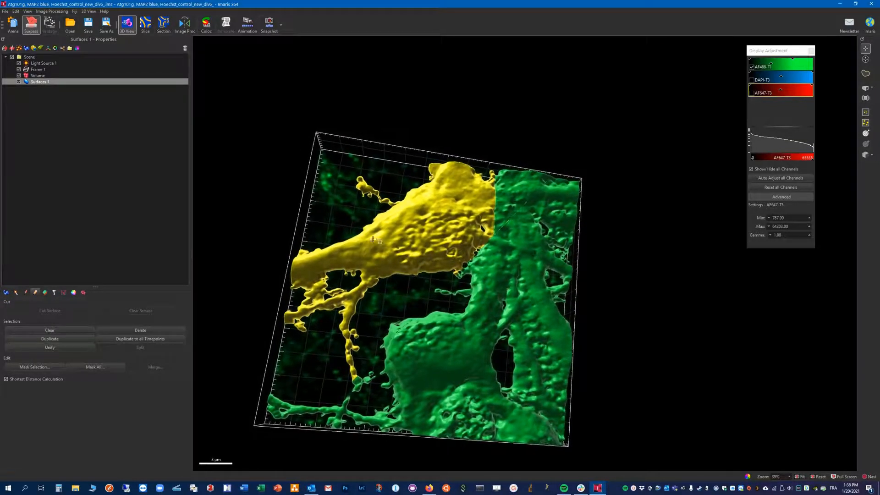
click(18, 82)
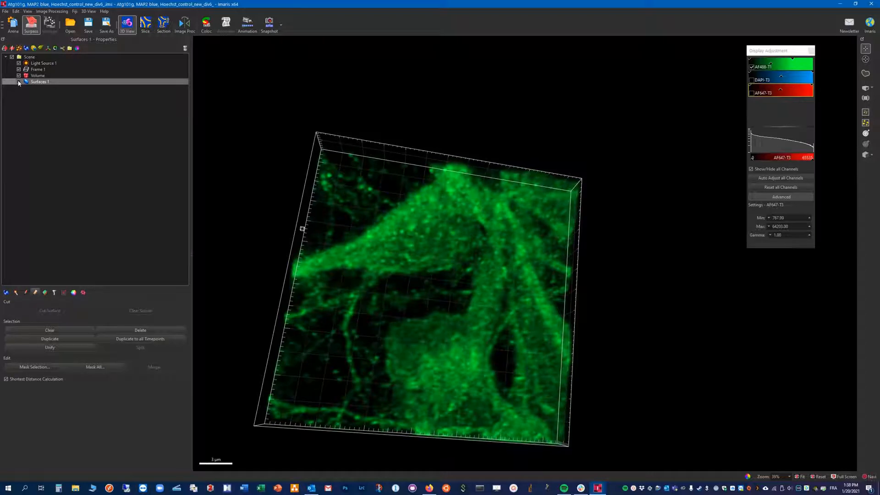
click(18, 82)
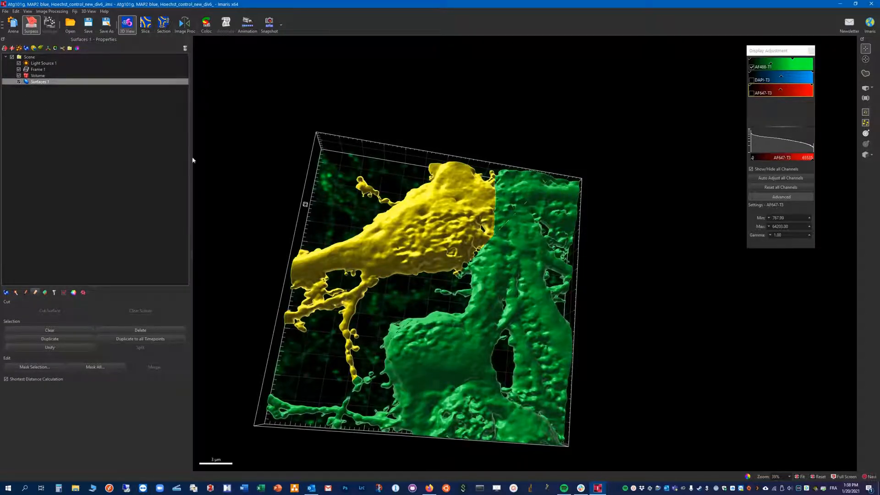
Step: Unify the triangular wedge, the lower neuron, its soma fragment and the lower neurite fragment, and select the separated upper neuron
click(509, 213)
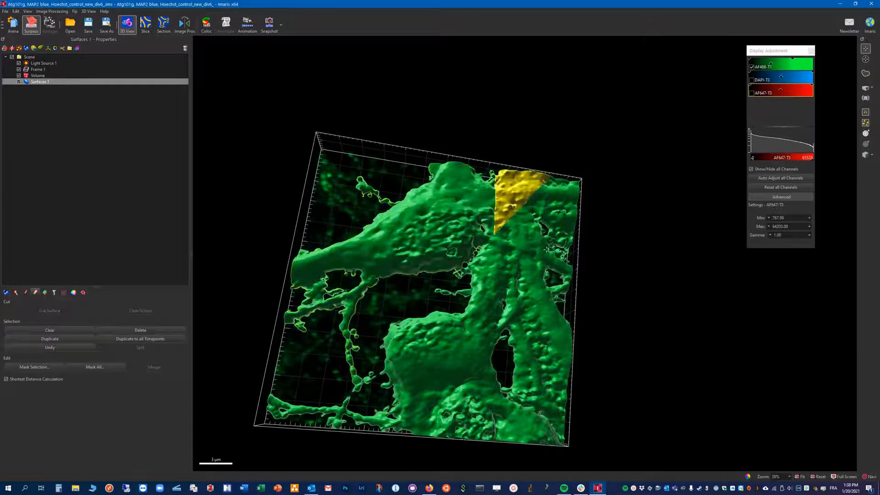
drag(401, 296, 439, 182)
click(489, 178)
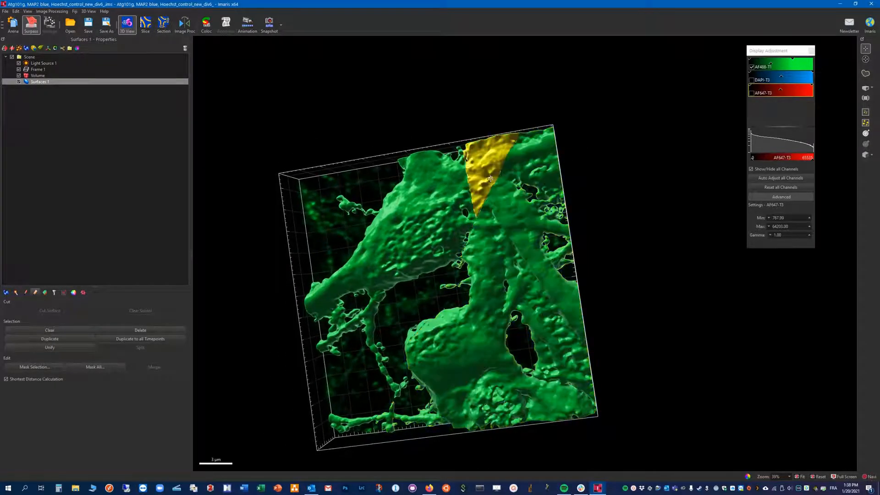
ctrl+click(510, 215)
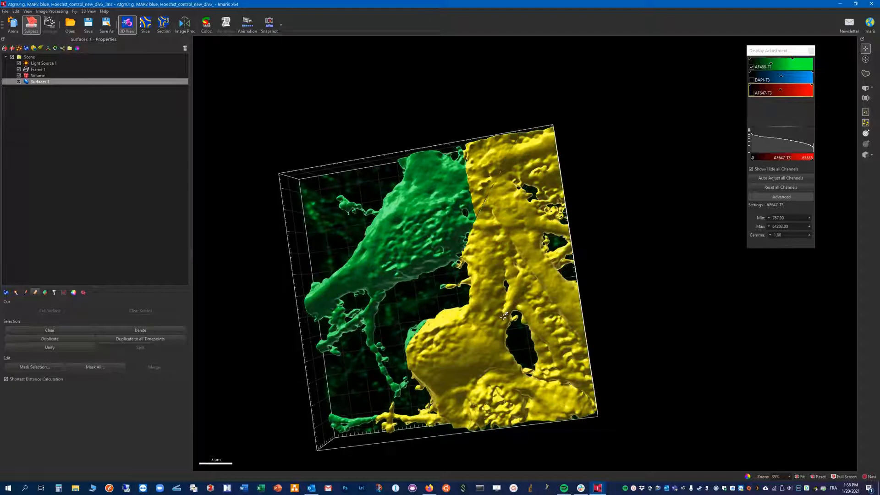
ctrl+click(417, 333)
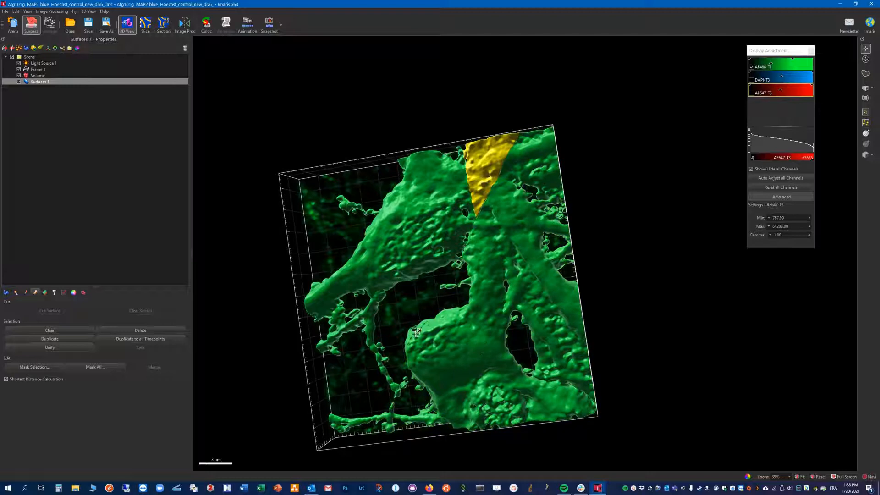
ctrl+click(442, 337)
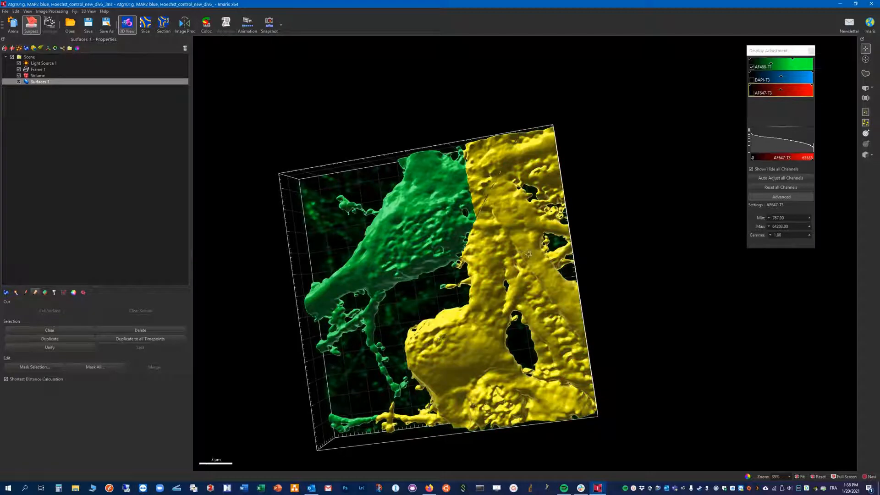
ctrl+click(356, 422)
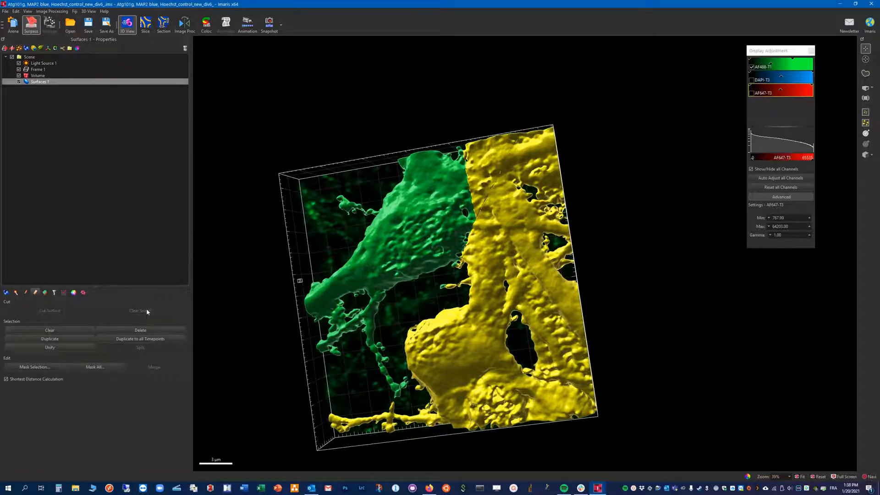
click(50, 348)
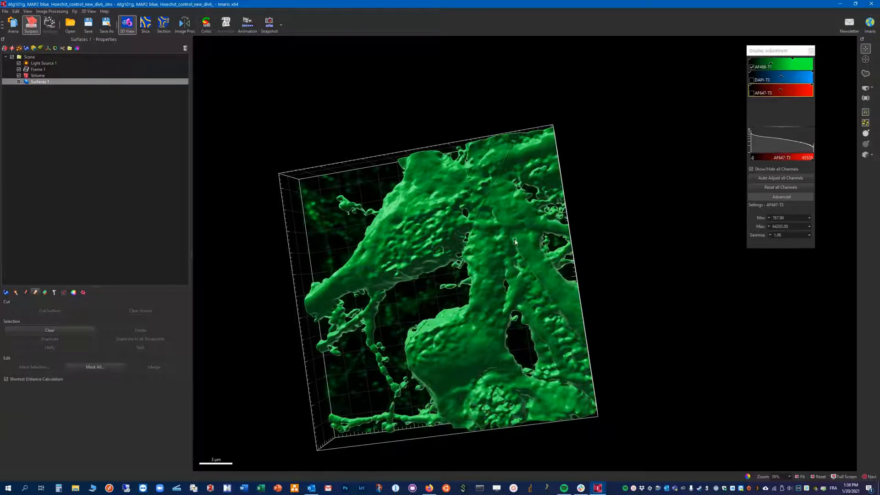
click(418, 224)
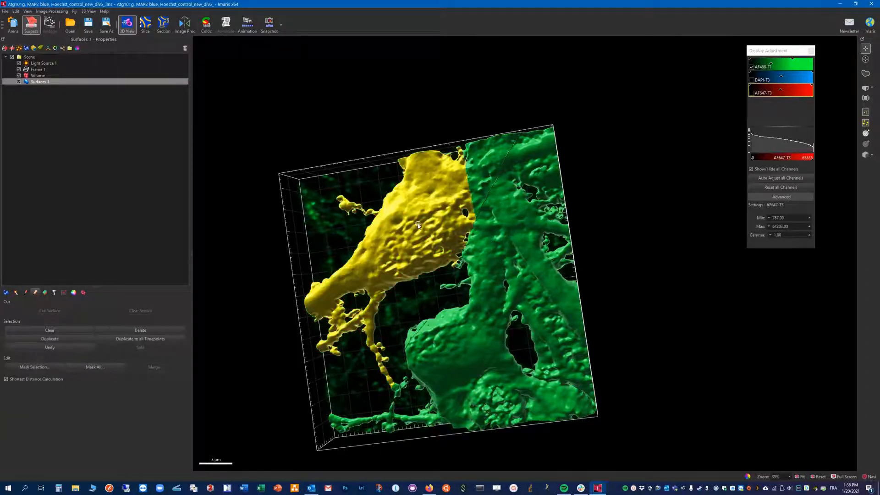
Step: Select the unified lower piece, rotate the volume and hide and show the surface to compare it with the AF488-T1 signal
click(477, 320)
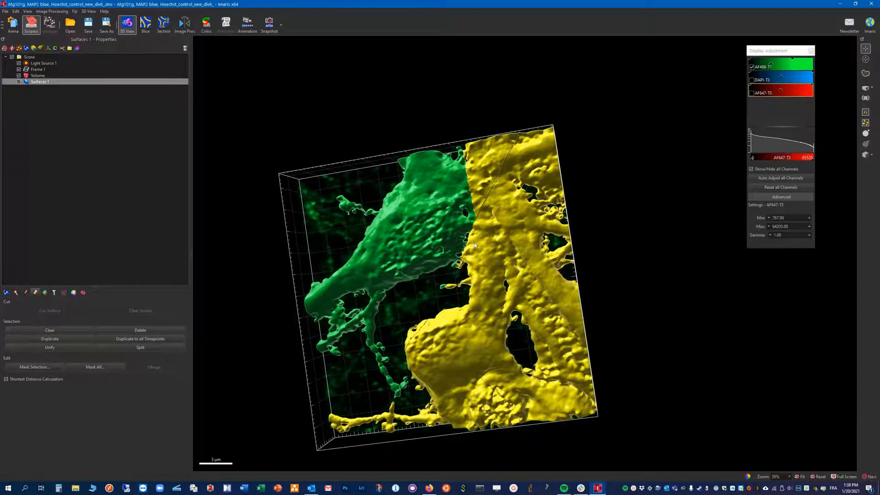
drag(483, 330, 411, 228)
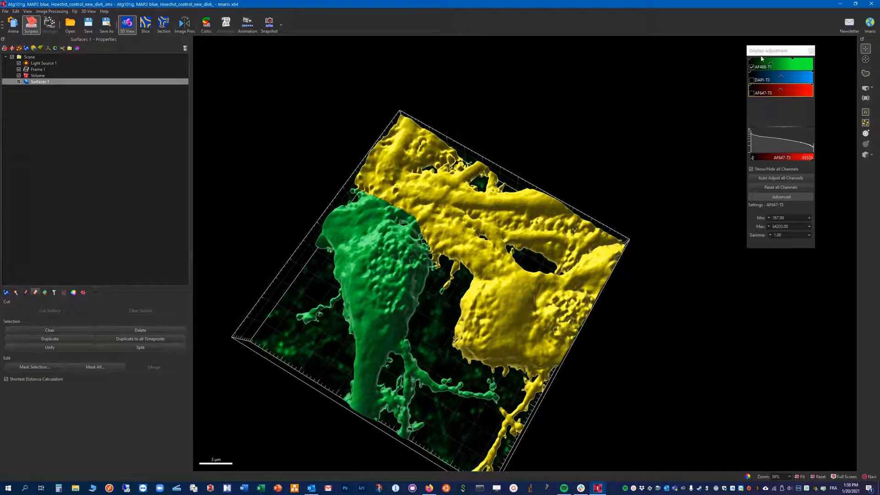
click(751, 67)
click(751, 67)
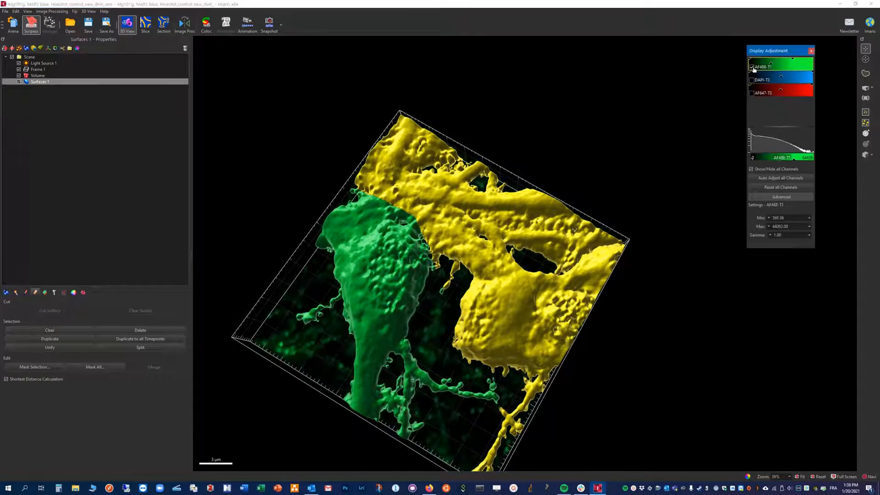
click(19, 81)
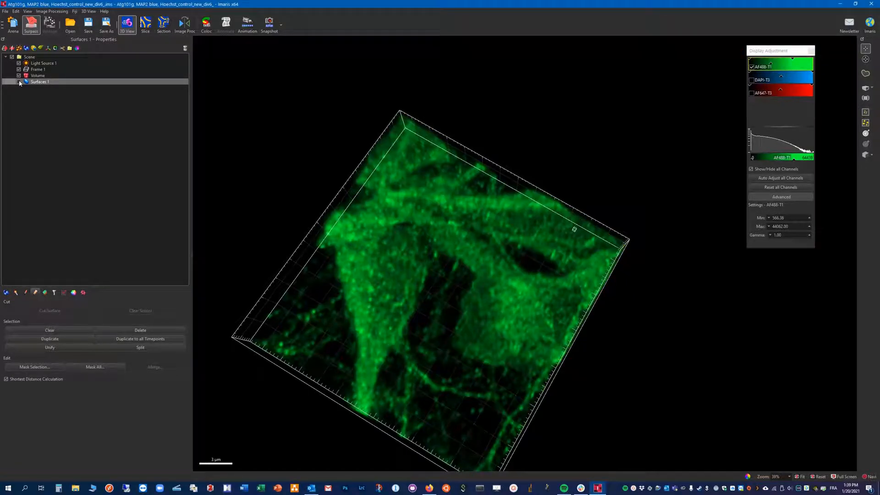
click(19, 82)
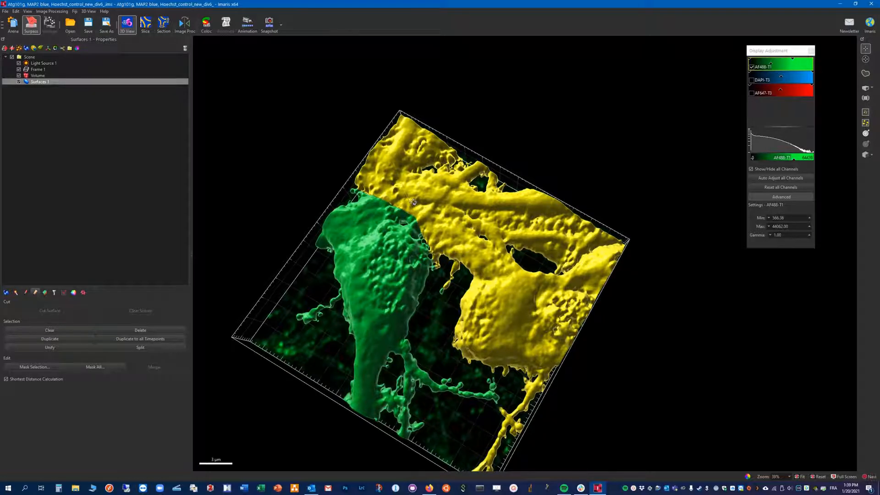
Step: Reorient the volume and cut the selected piece between the lower soma and the neurite bundle
drag(511, 248, 454, 288)
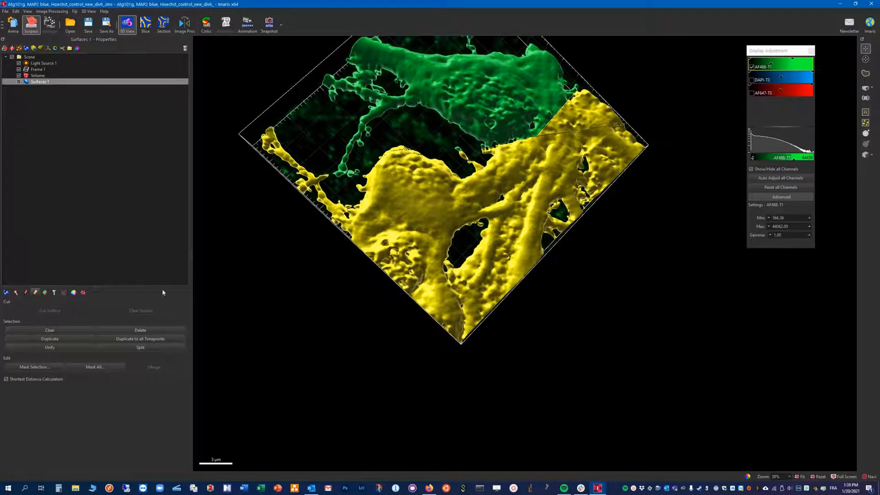
click(463, 314)
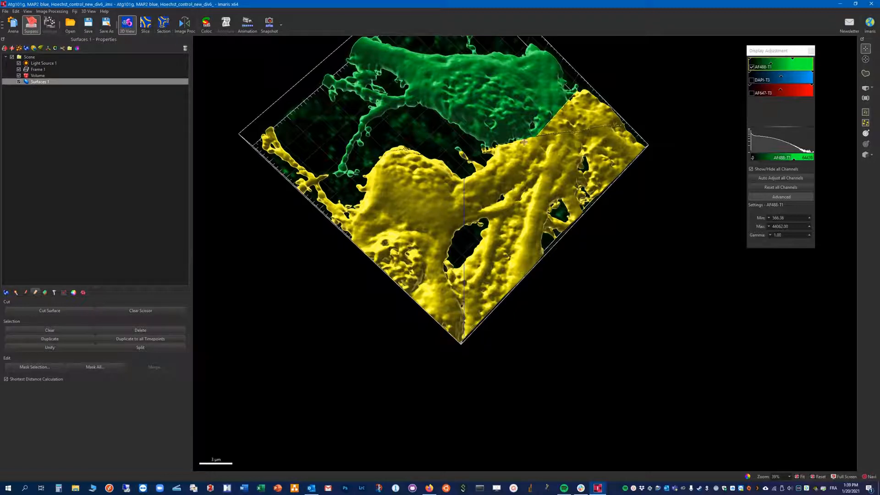
click(58, 311)
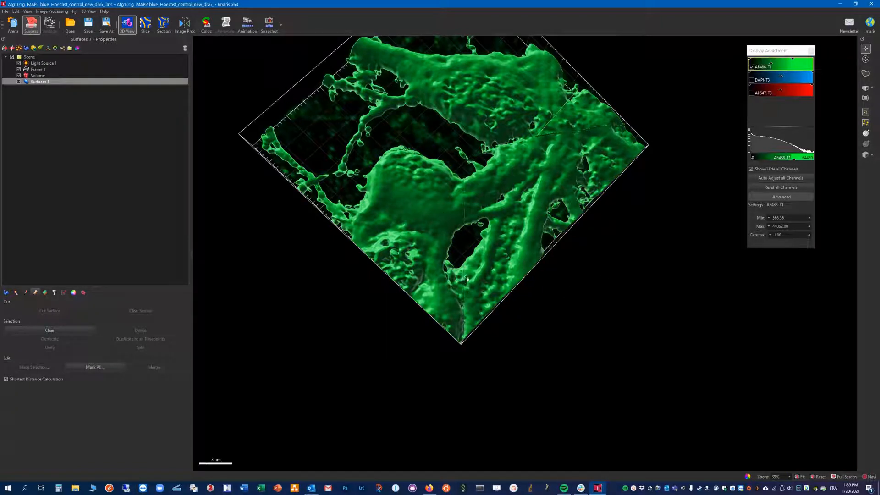
Step: Rotate the volume, select the separated lower soma piece and cut it along a plane through the soma
drag(400, 226, 257, 208)
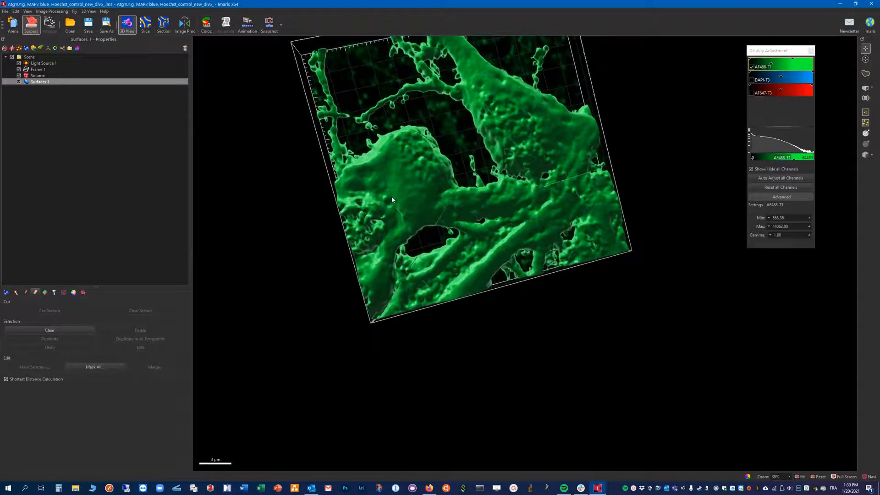
click(404, 263)
click(401, 265)
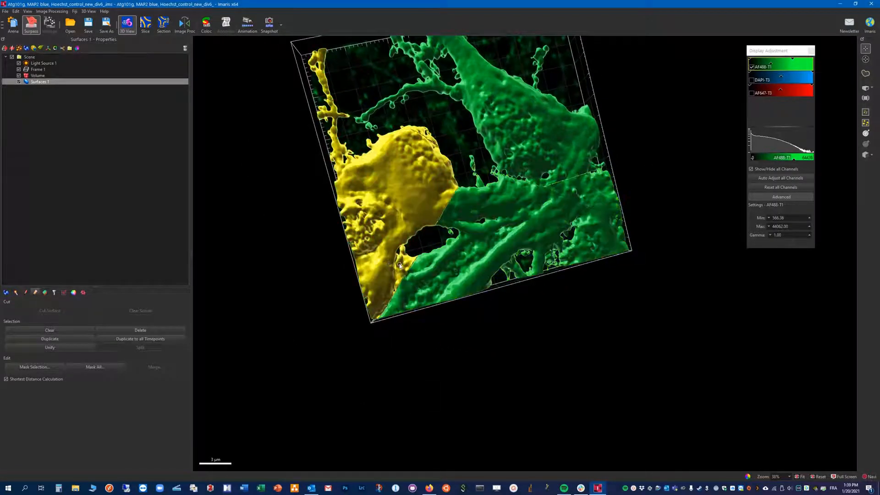
shift+click(396, 261)
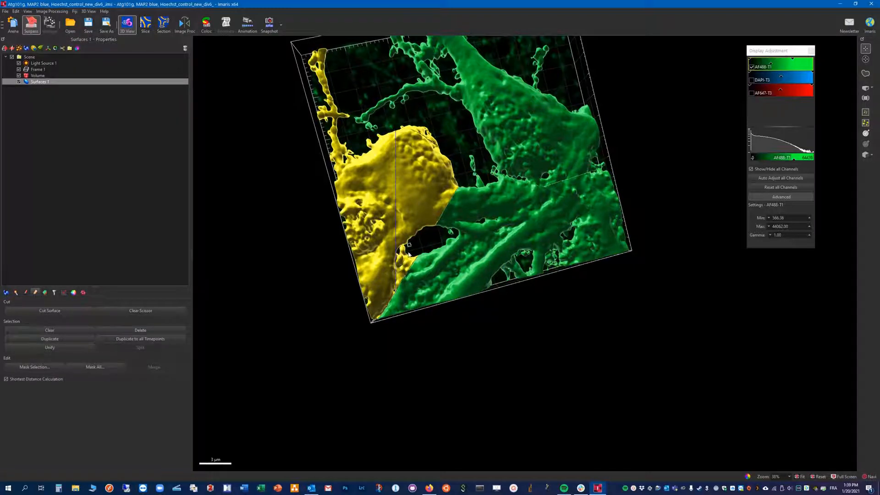
click(50, 310)
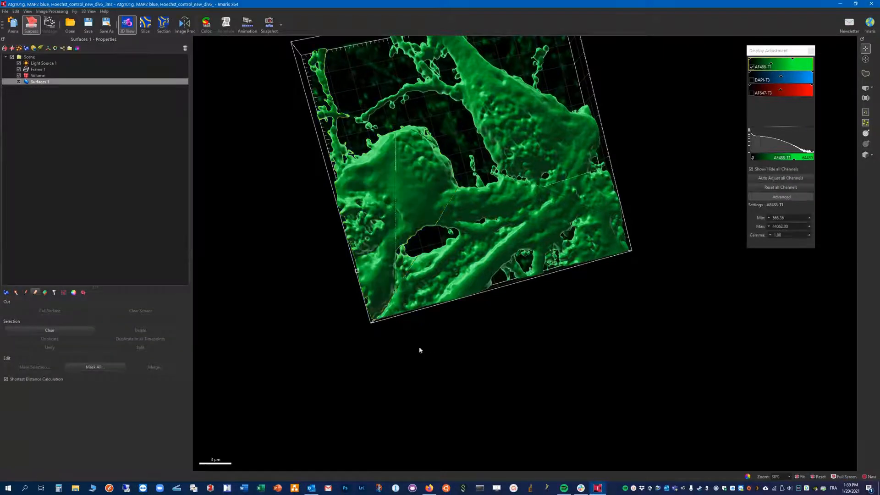
Step: Select the neurite bundle piece, orient its strands along the cutting plane and cut it lengthwise between them
drag(342, 129, 495, 338)
click(549, 143)
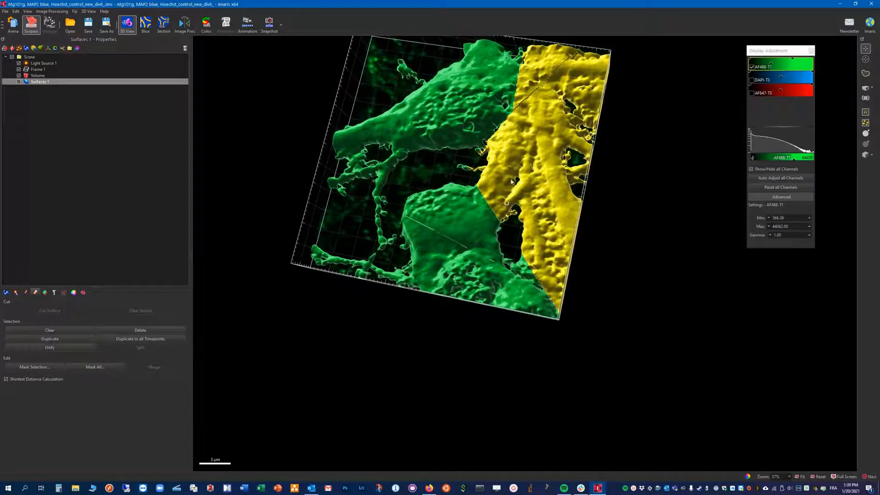
drag(470, 171, 381, 193)
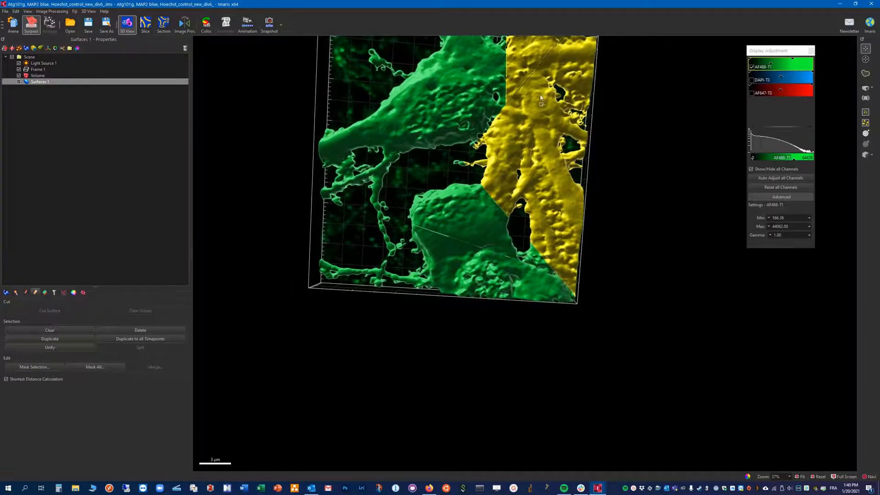
drag(541, 98, 503, 183)
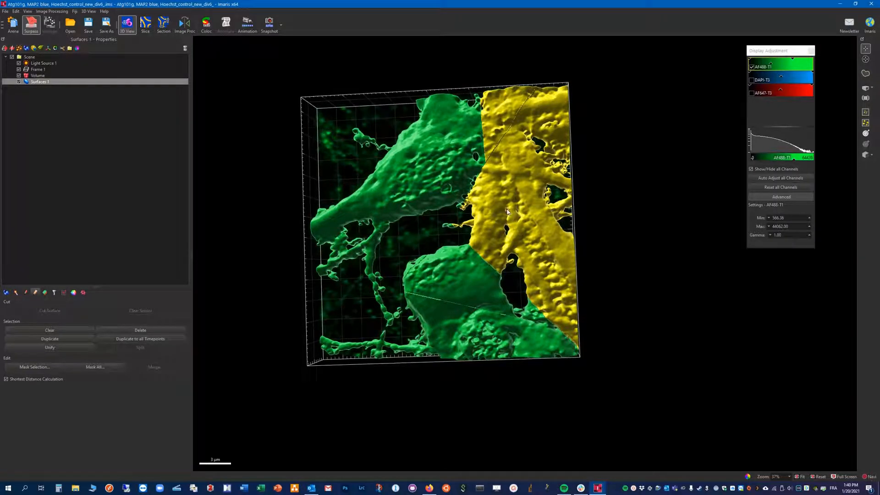
click(507, 211)
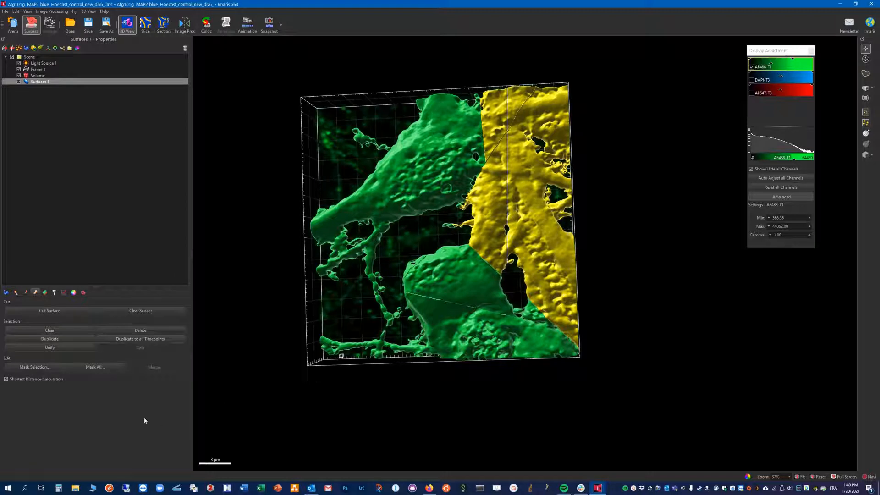
click(44, 311)
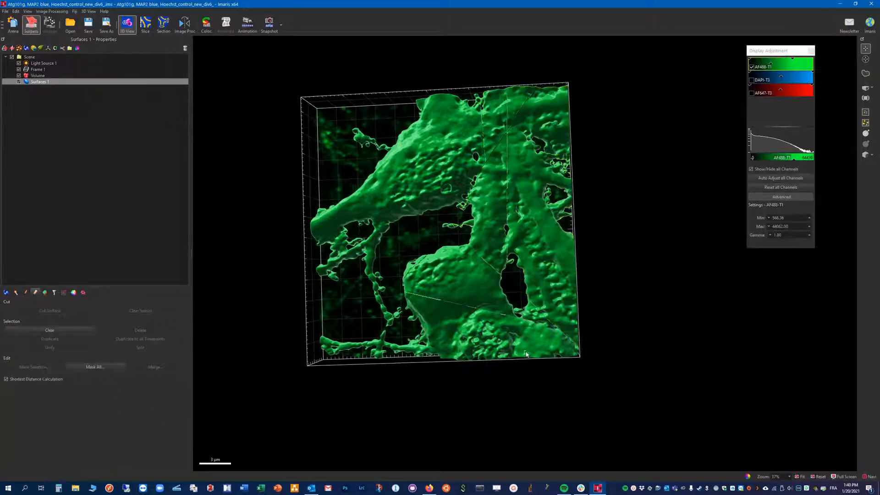
Step: Select the strip between the two somas and toggle the surface's visibility to compare it with the fluorescence signal
drag(558, 268, 531, 186)
click(517, 224)
mouse_move(526, 236)
mouse_down()
mouse_move(502, 245)
mouse_move(513, 243)
mouse_up()
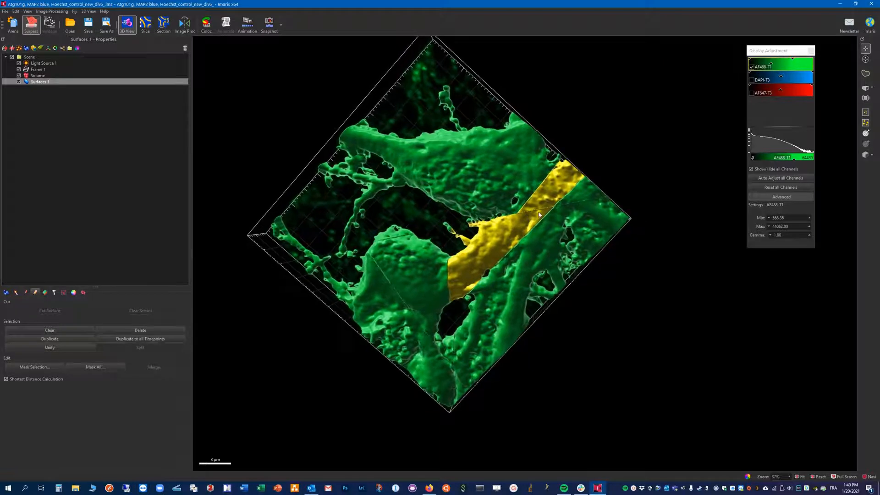
click(19, 82)
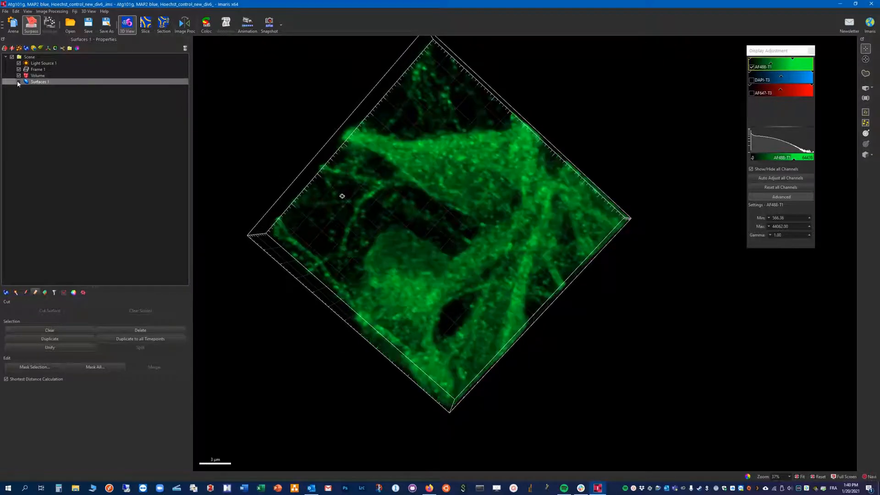
click(19, 82)
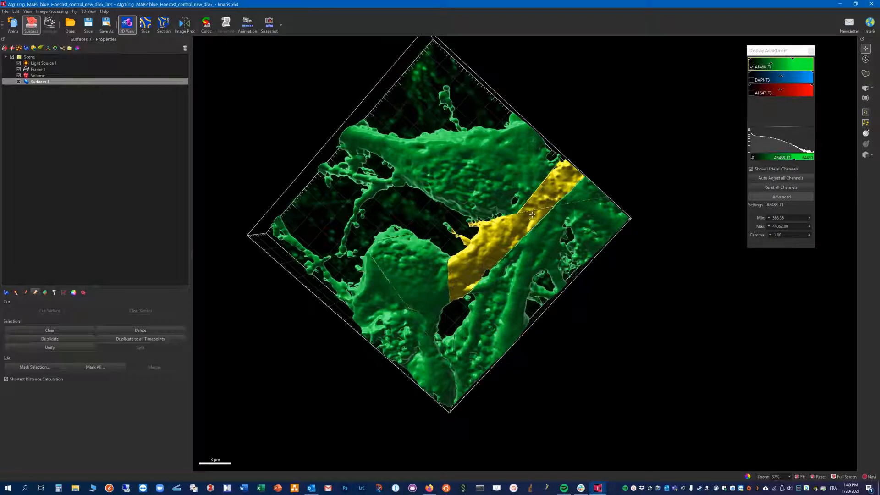
Step: Reorient the volume and cut the selected strip diagonally where it narrows beside the upper neuron
drag(534, 202, 387, 133)
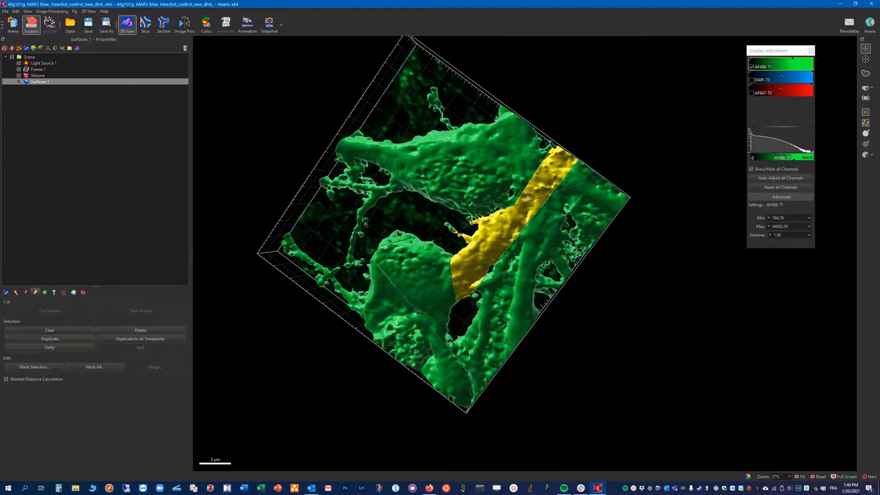
drag(529, 201, 422, 187)
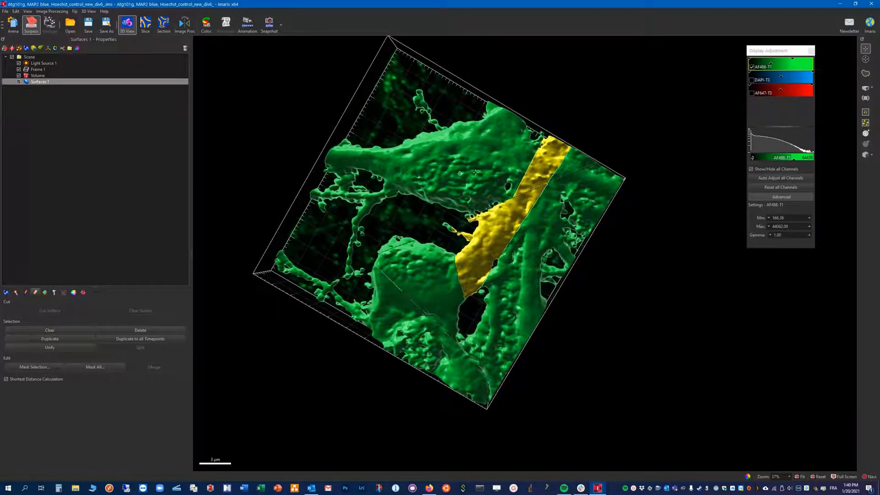
shift+click(527, 191)
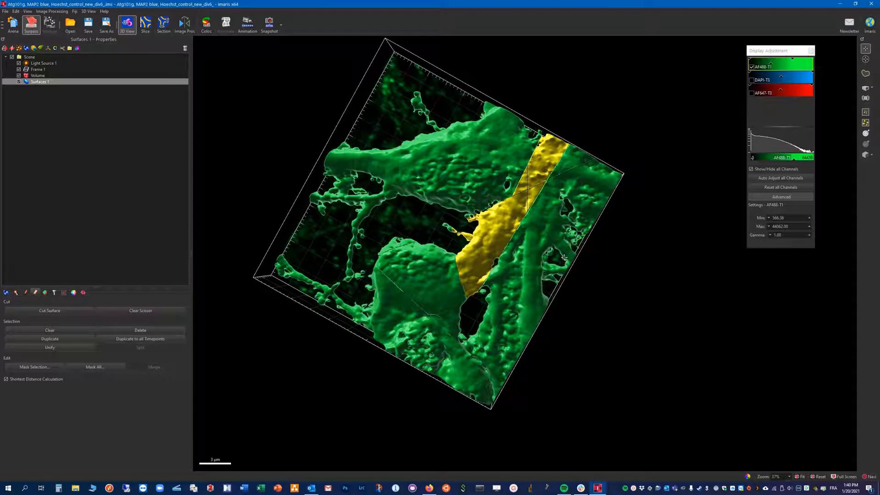
click(44, 312)
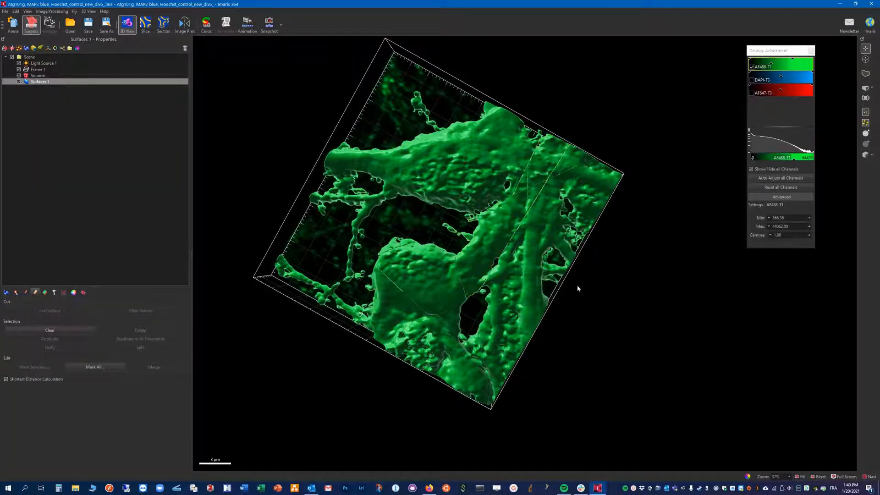
Step: Unify the lower part of the strip with both lower soma pieces into one neuron
drag(578, 288, 529, 351)
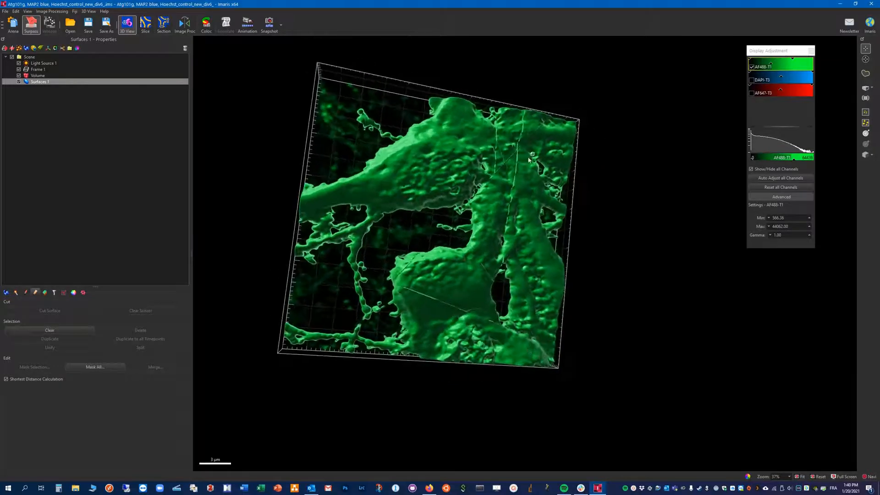
drag(479, 163, 486, 189)
click(499, 179)
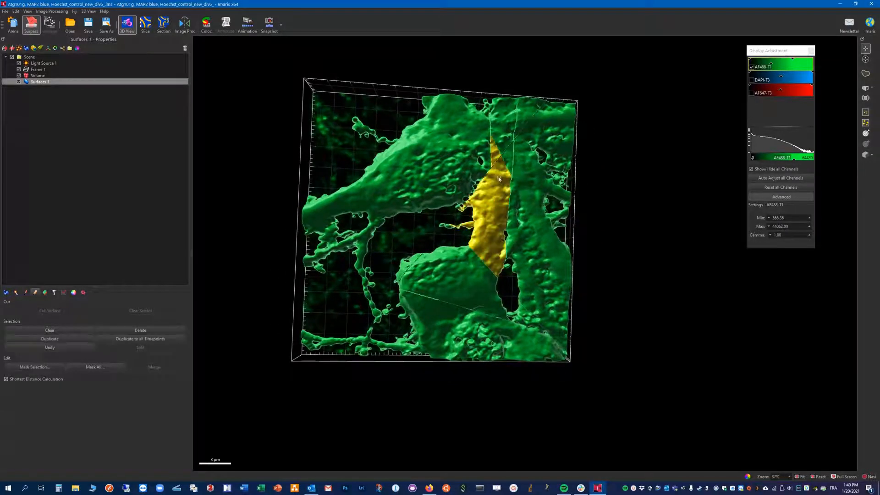
ctrl+click(446, 274)
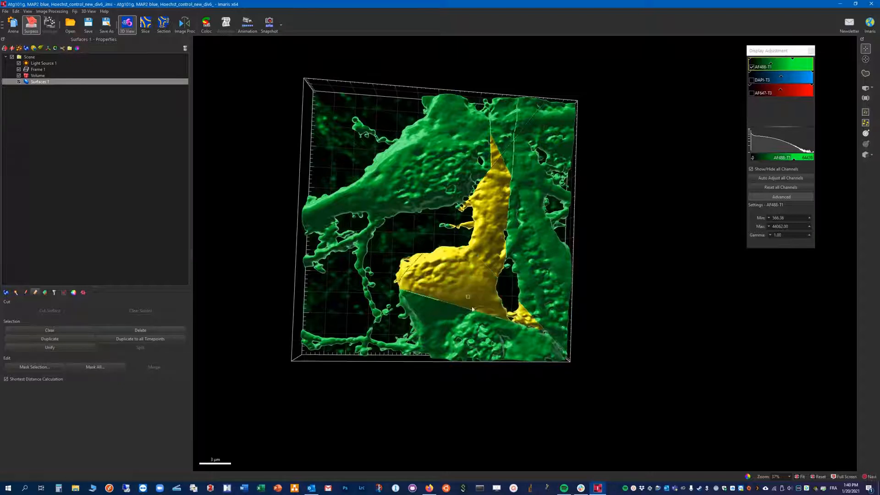
ctrl+click(435, 316)
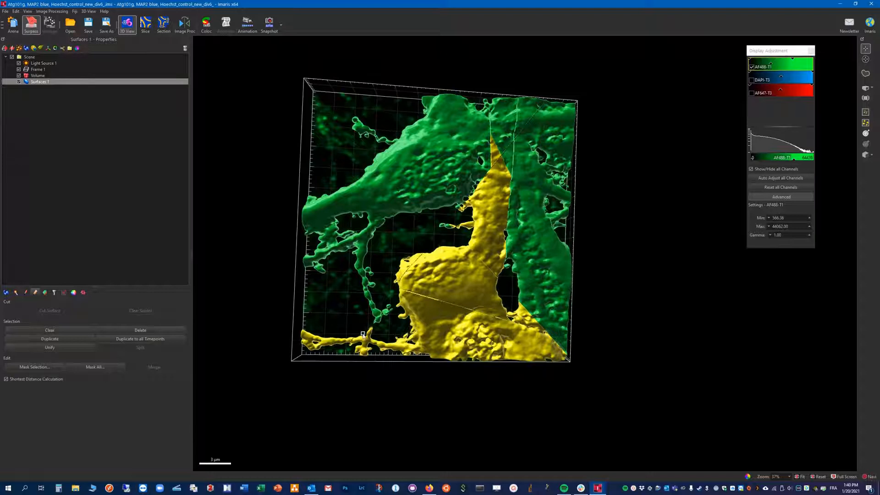
click(49, 347)
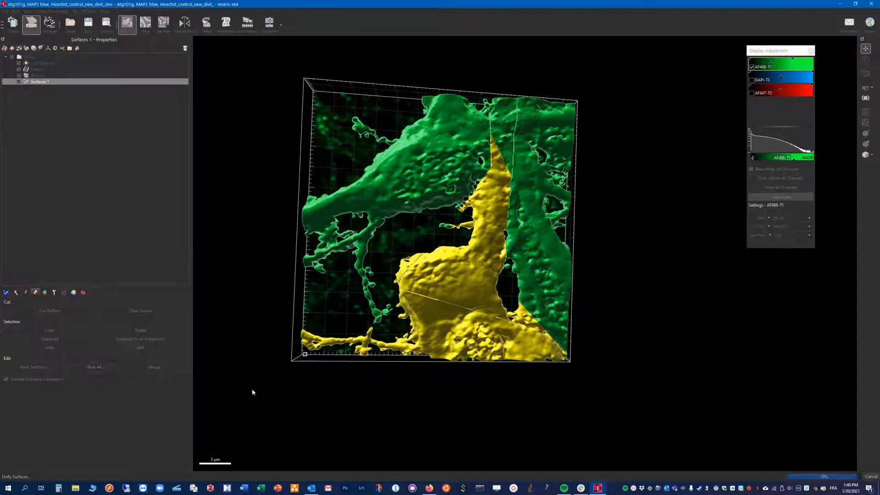
Step: Unify the remaining neurite bundle with the strip's upper fragment next to the upper neuron
click(534, 243)
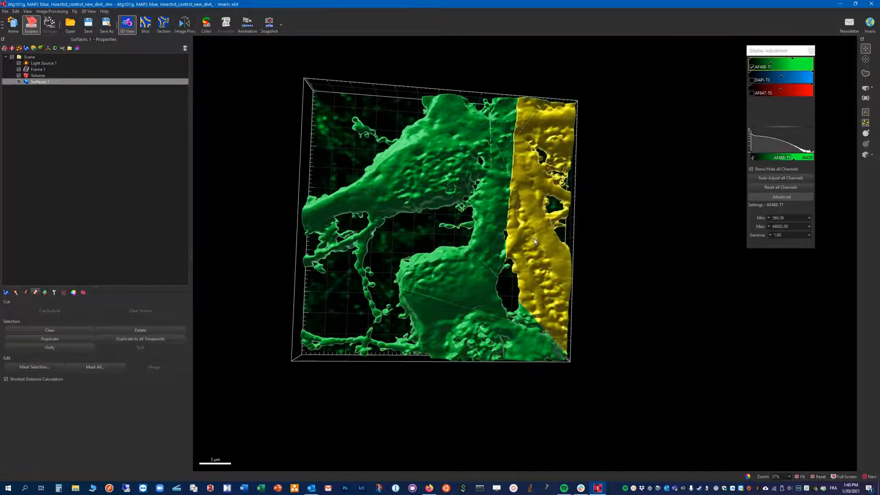
ctrl+click(502, 129)
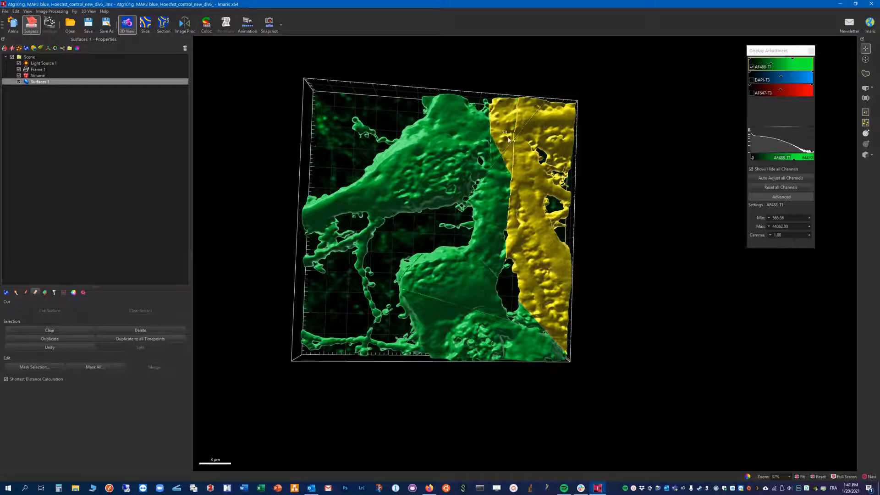
click(43, 348)
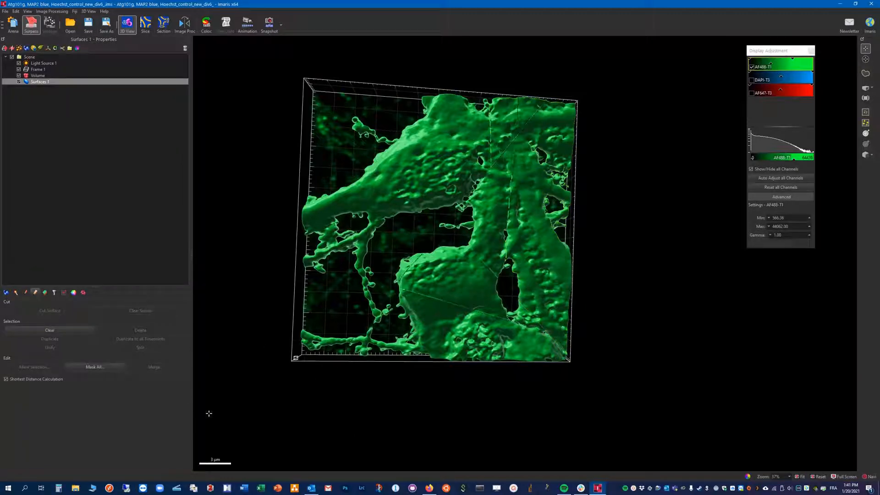
Step: Select the upper neuron, the lower neuron and the neurite bundle in turn to check their separation
click(394, 193)
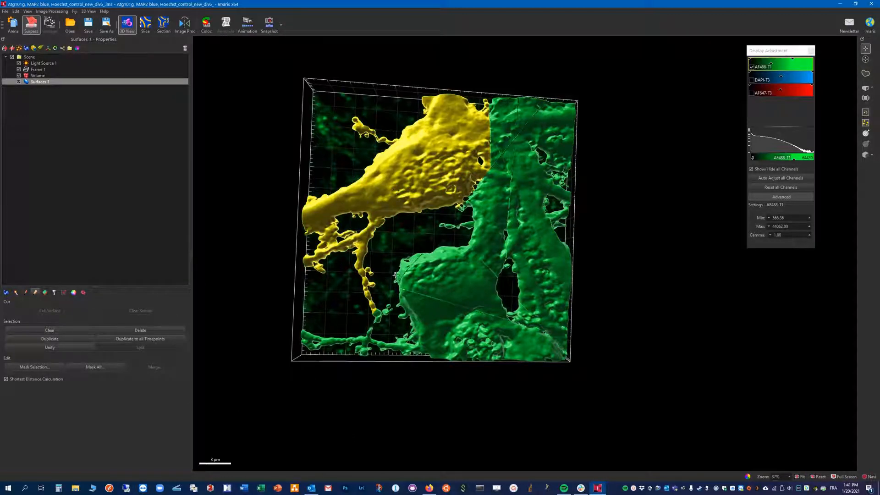
click(447, 287)
click(563, 207)
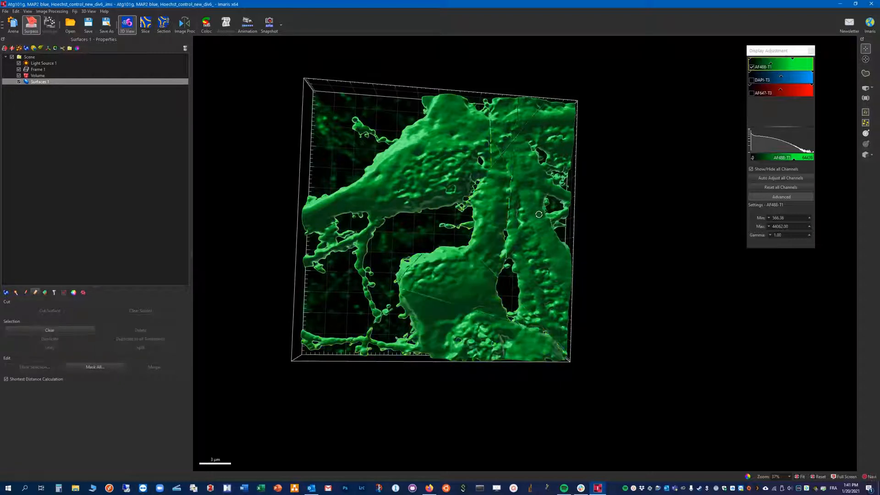
click(533, 226)
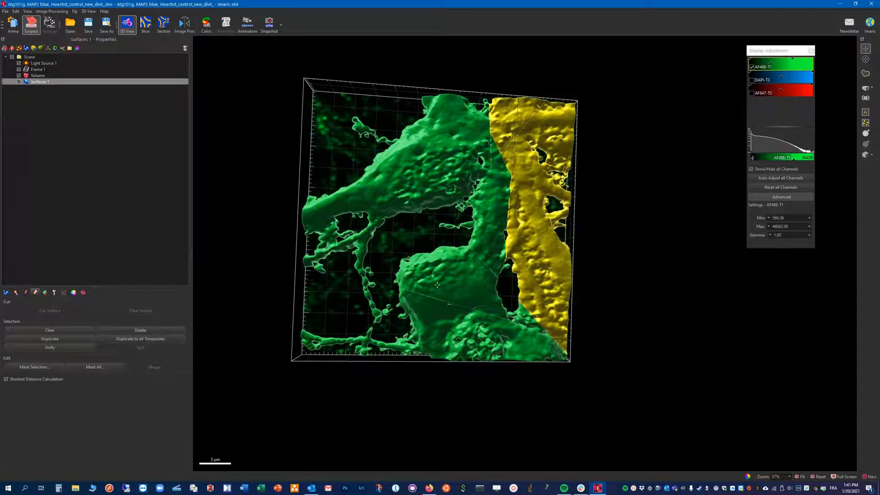
Step: Examine the cut surface from several angles and distances, checking the boundaries between the neurite bundle and the two neurons
drag(295, 145, 297, 210)
drag(603, 205, 586, 166)
drag(527, 227, 570, 219)
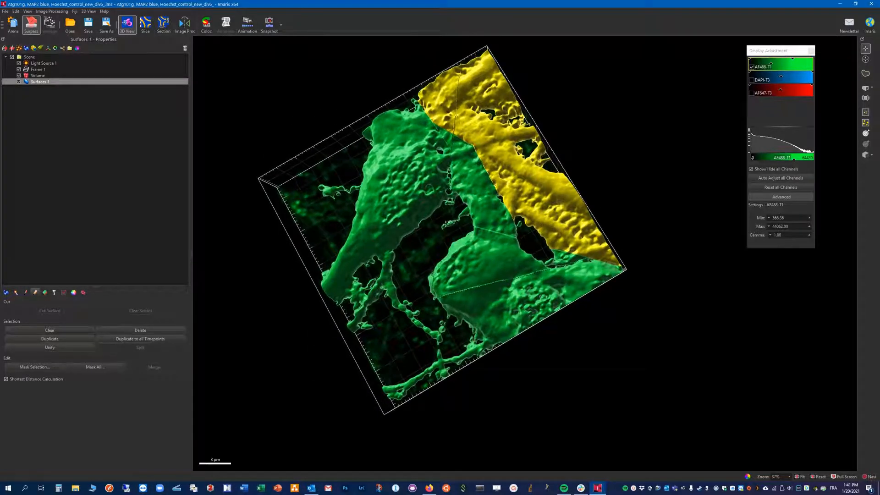
drag(415, 347, 351, 293)
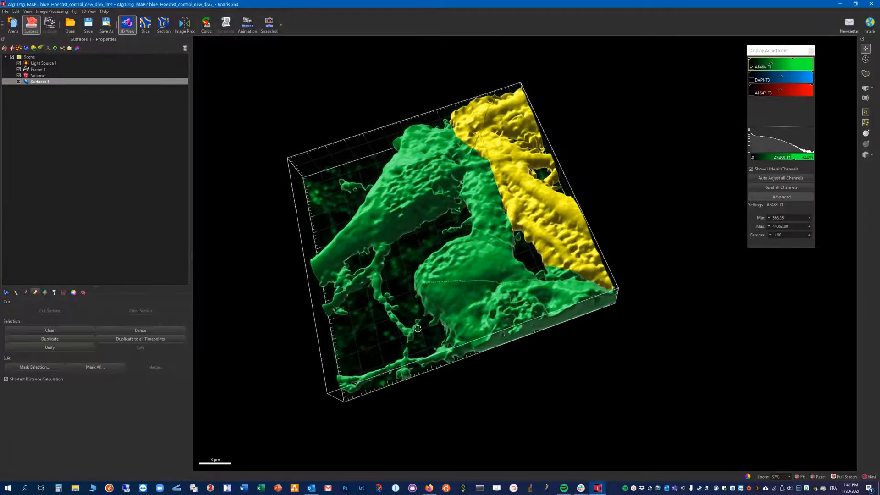
drag(418, 328, 352, 314)
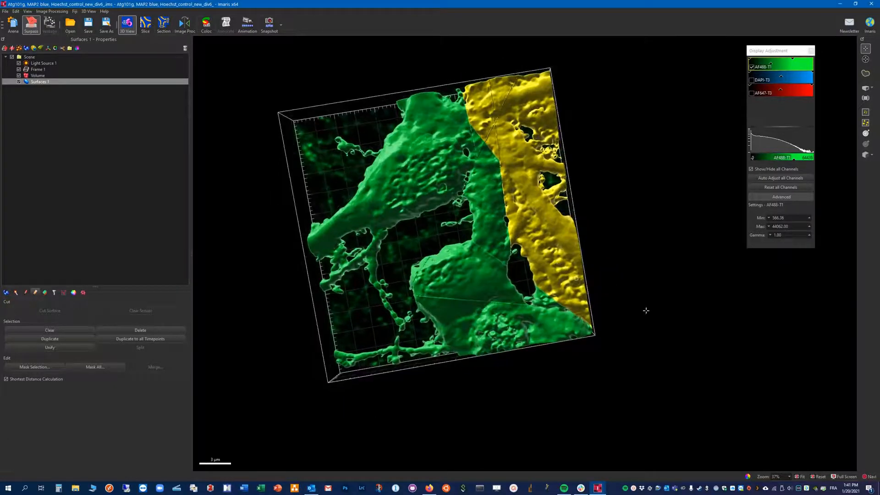
drag(644, 308, 472, 249)
scroll(473, 249, down, 2)
scroll(473, 249, up, 6)
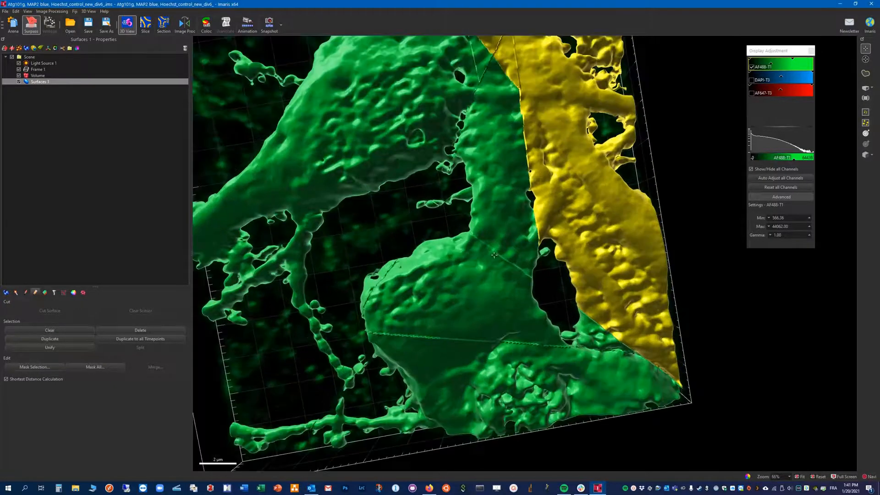
scroll(505, 250, down, 3)
drag(398, 221, 389, 167)
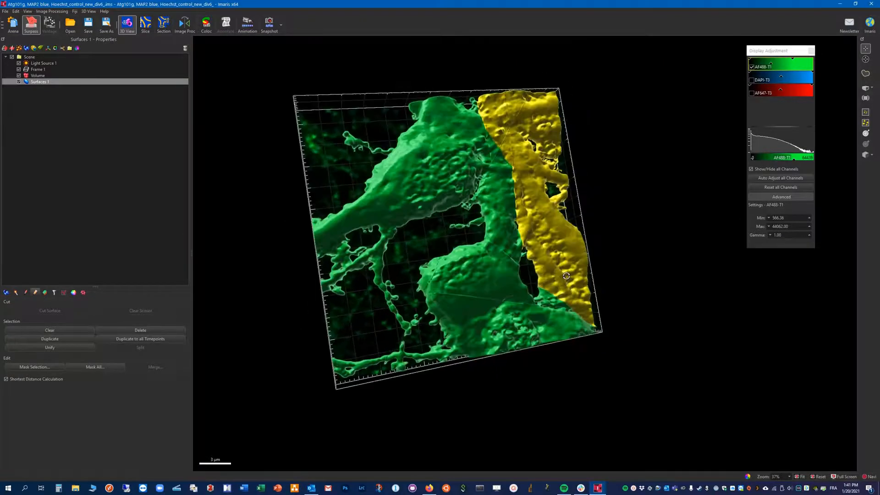
Step: Hide Surfaces 1 and display the AF647-T3 channel together with AF488-T1 in a reset front view of the volume
click(18, 81)
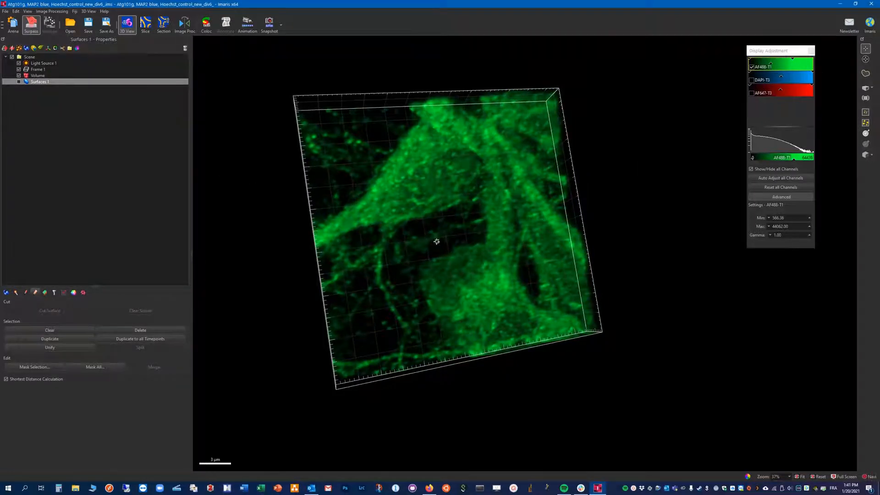
drag(418, 236, 347, 227)
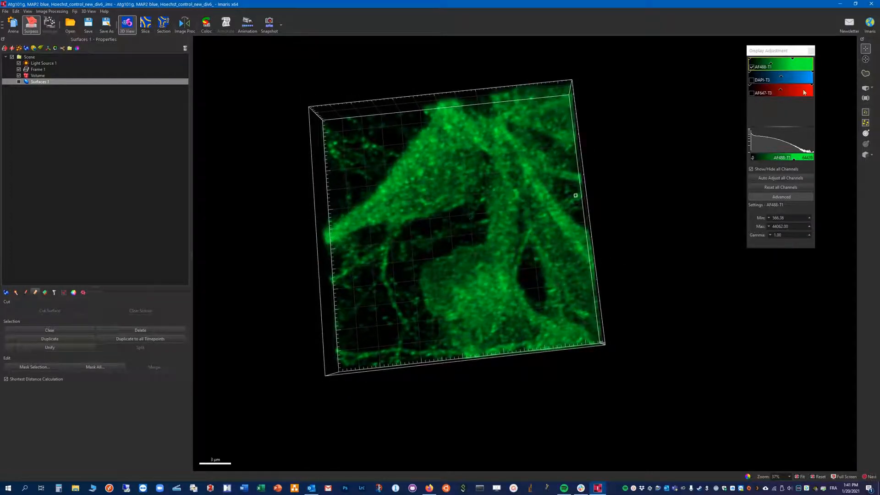
click(752, 93)
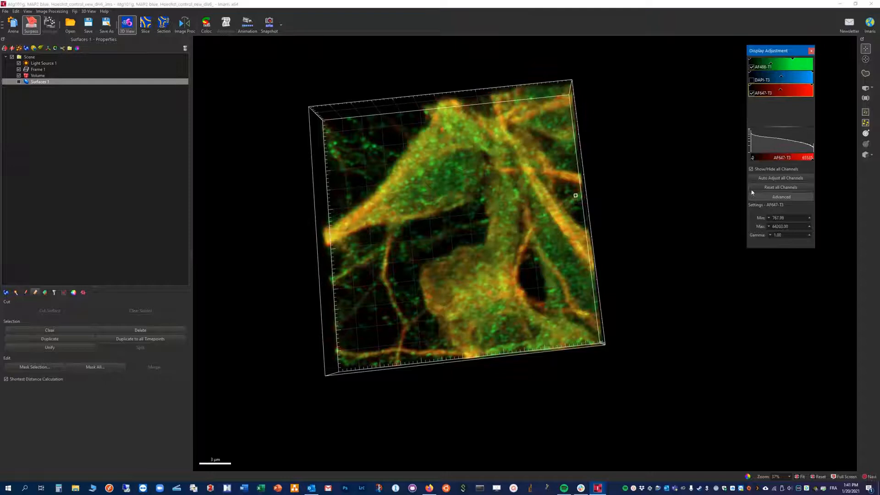
click(818, 476)
scroll(557, 211, down, 3)
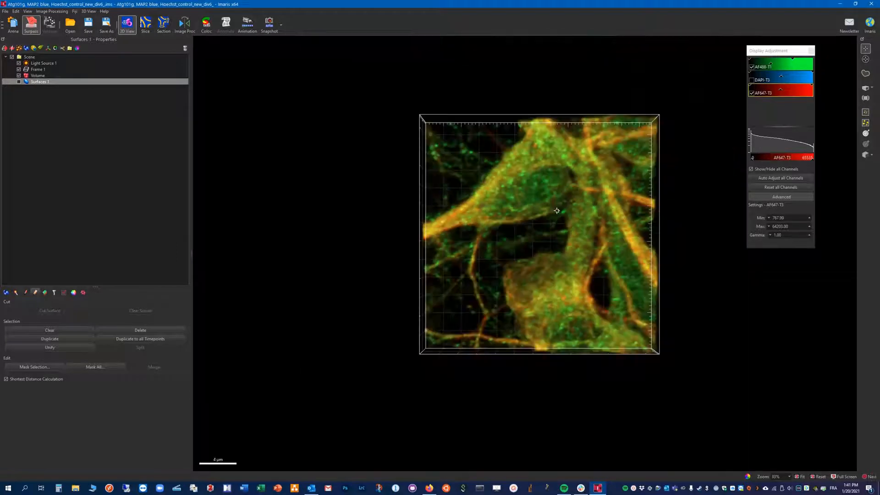
right_drag(557, 210, 460, 223)
scroll(460, 225, up, 2)
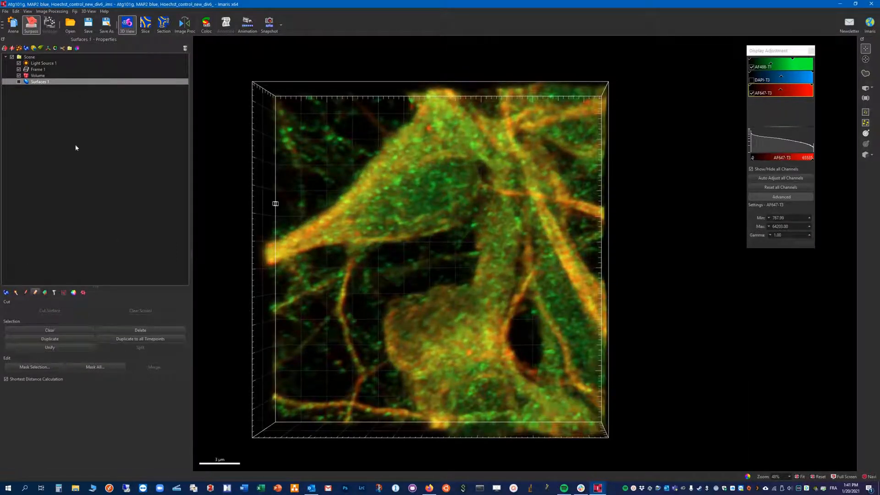
Step: Add a new surfaces object, skip automatic creation in favour of manual editing, and show the contour drawing mode options
click(26, 49)
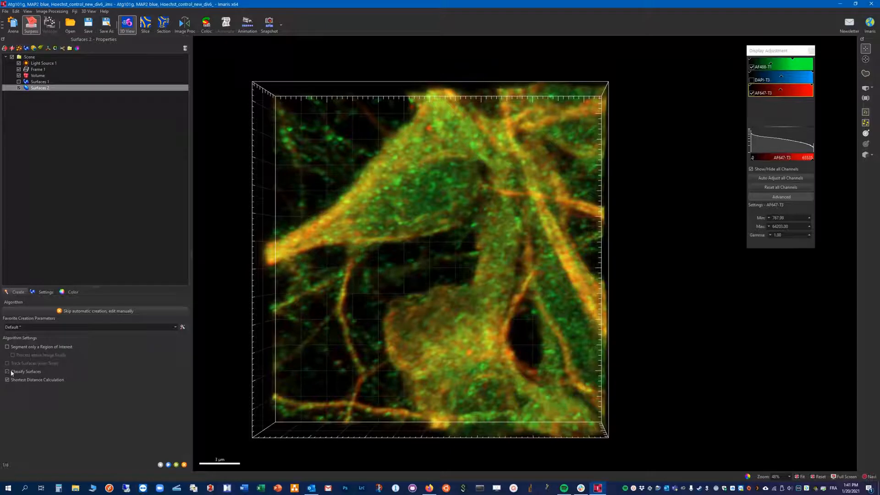
click(45, 292)
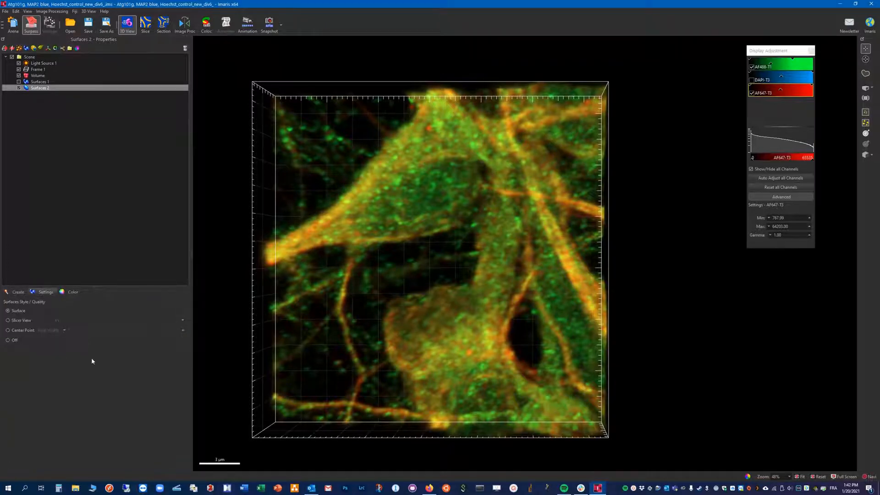
click(17, 292)
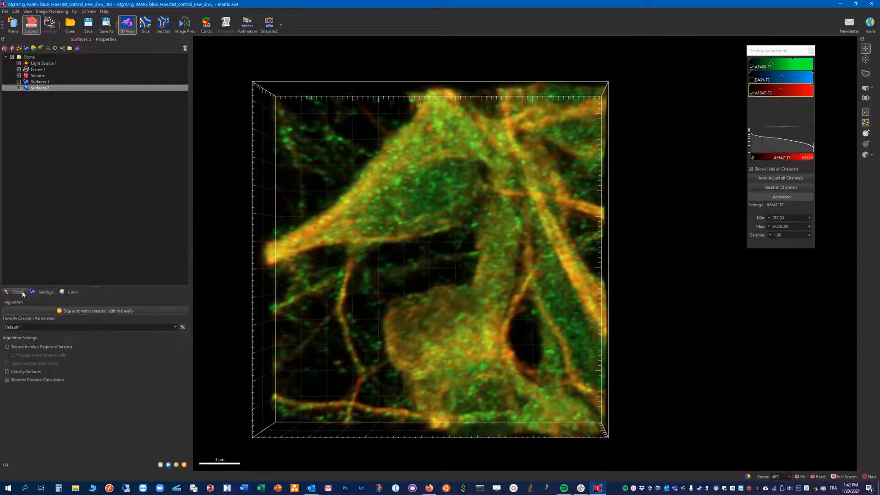
click(120, 311)
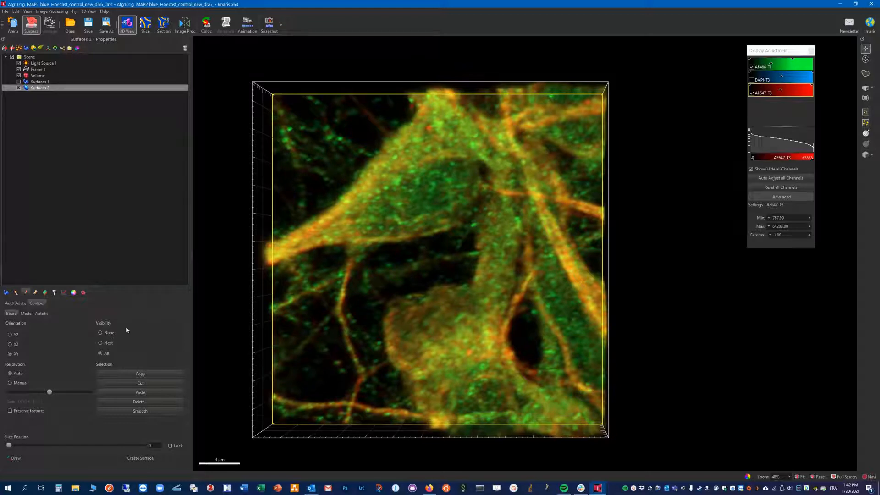
click(27, 313)
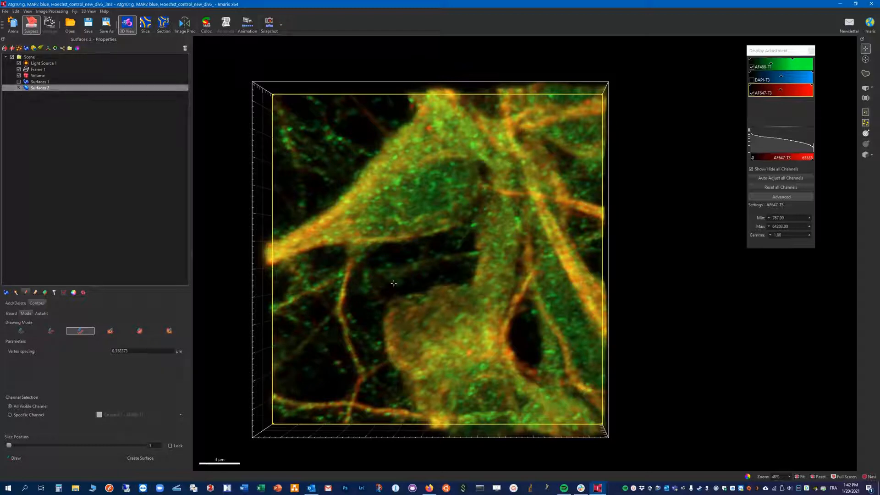
Step: Hide the volume rendering and set the contour slice position to 2
click(18, 76)
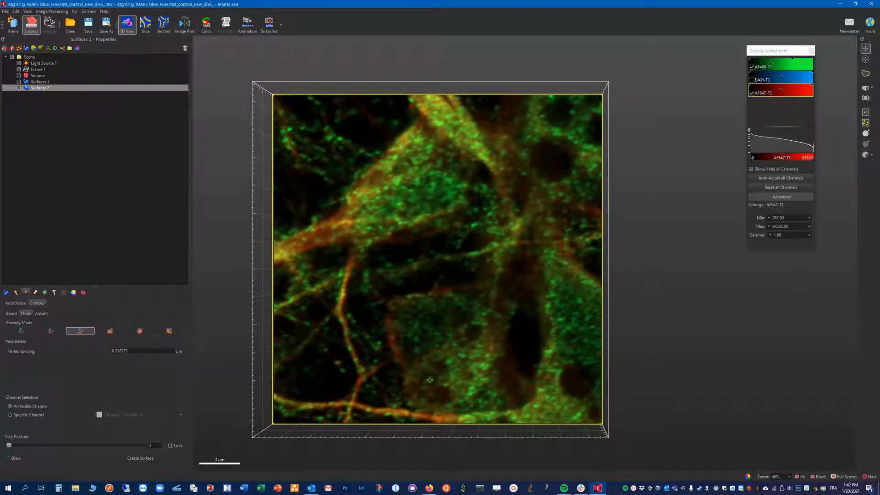
drag(620, 385, 702, 358)
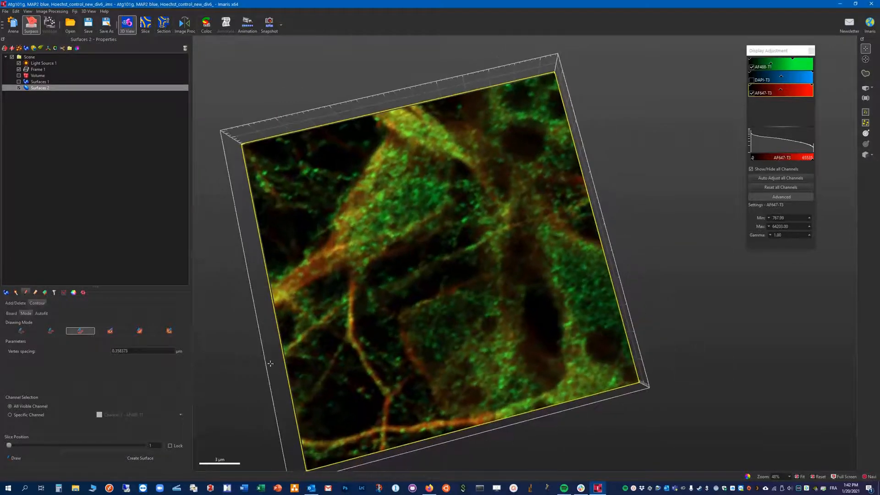
drag(10, 447, 32, 446)
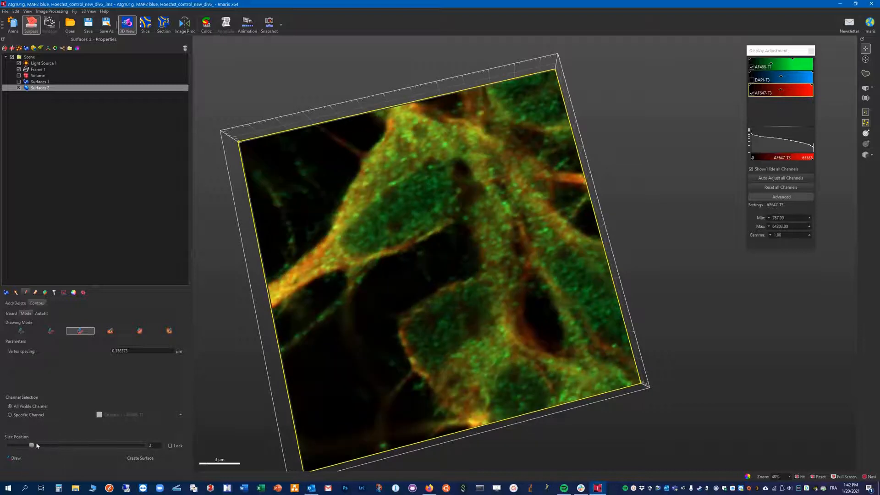
drag(643, 233, 667, 306)
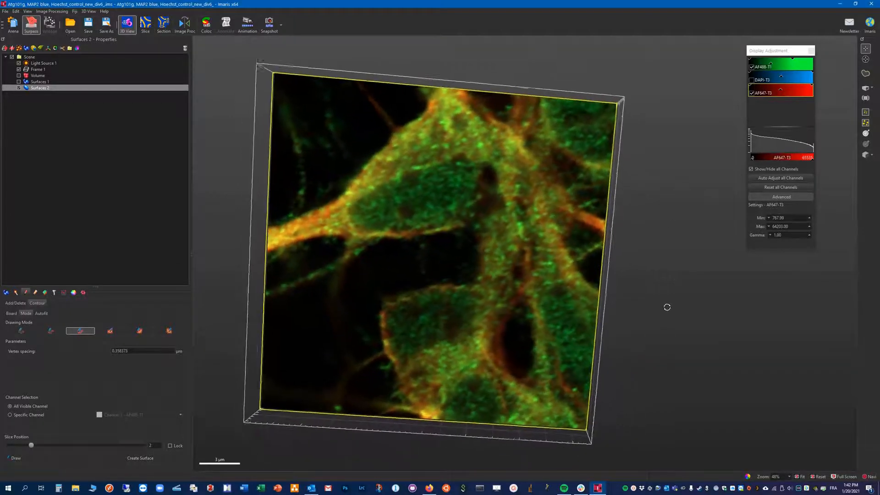
drag(649, 264, 660, 243)
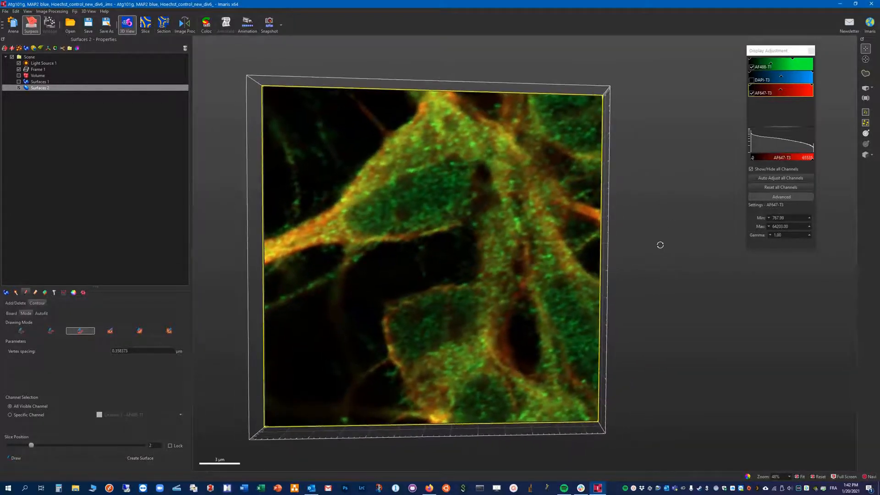
Step: Try the slice position lock, browse through the slices with it released, and lock the contour plane at slice 3
click(170, 446)
drag(423, 326, 417, 253)
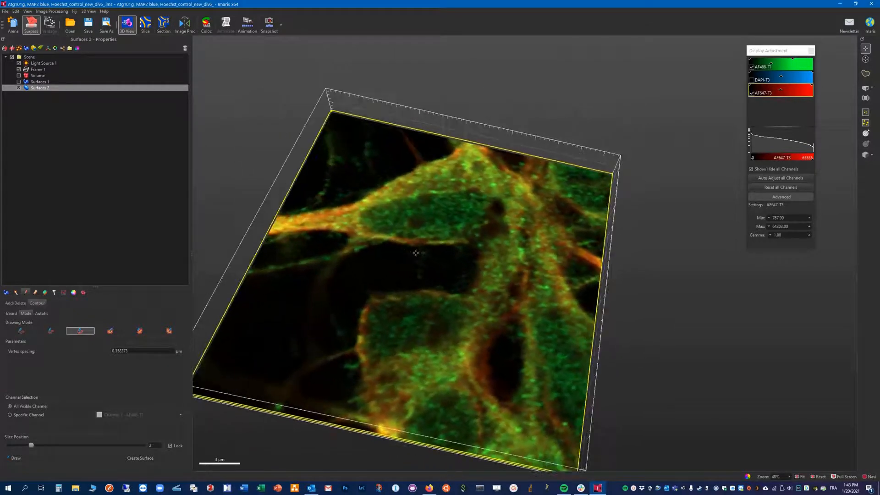
drag(409, 300, 328, 273)
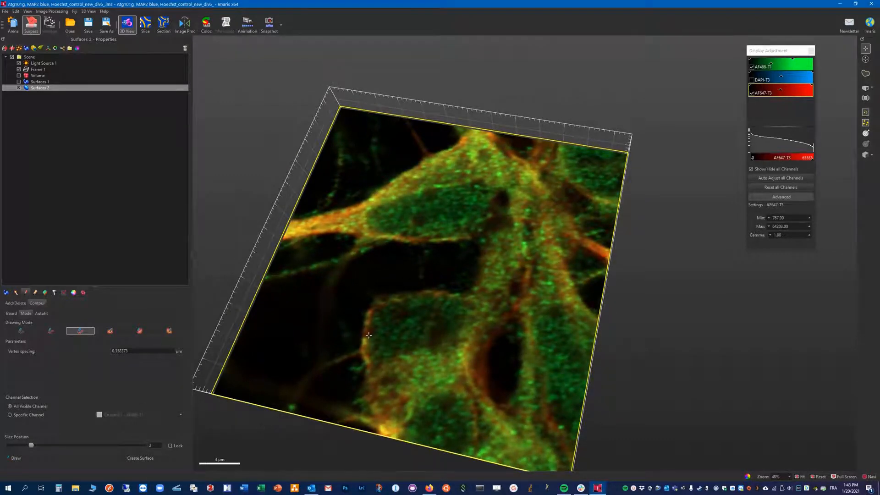
scroll(359, 317, up, 5)
scroll(358, 316, down, 4)
scroll(364, 330, up, 1)
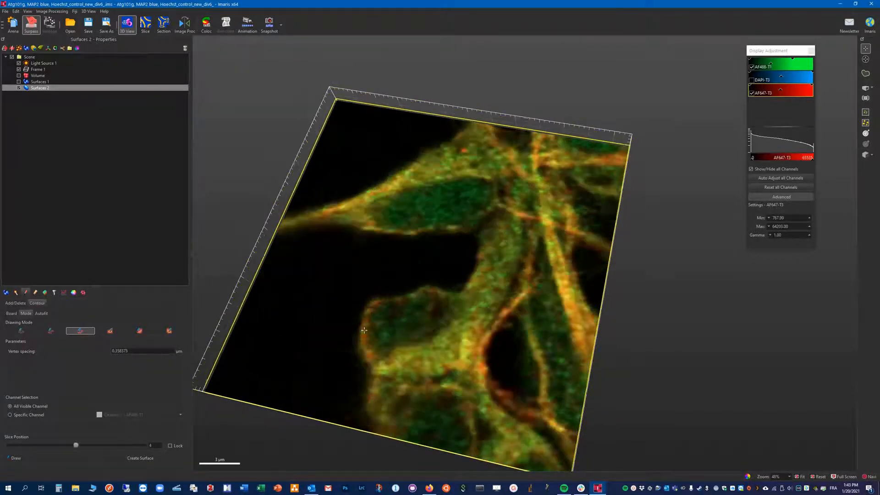
scroll(364, 330, down, 1)
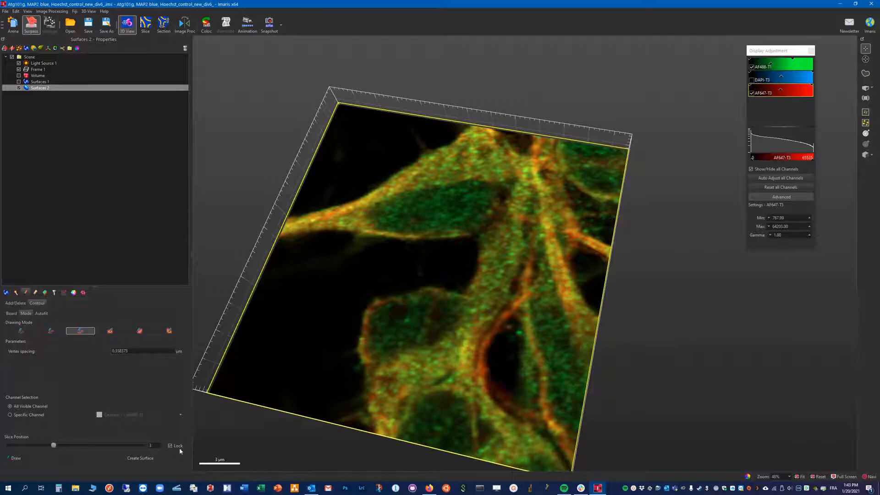
Step: Draw a closed contour around the upper neuron on slice 3, including its tapering process and the short branch near the bundle
scroll(413, 288, down, 2)
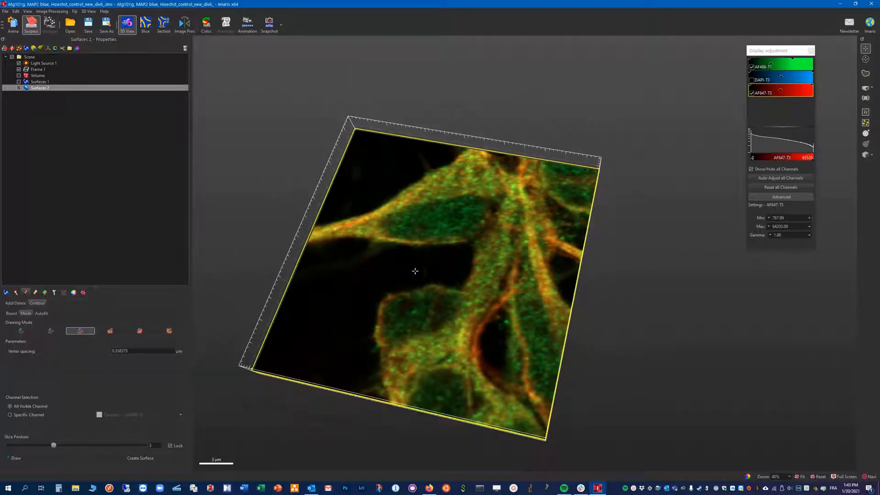
drag(387, 323, 426, 193)
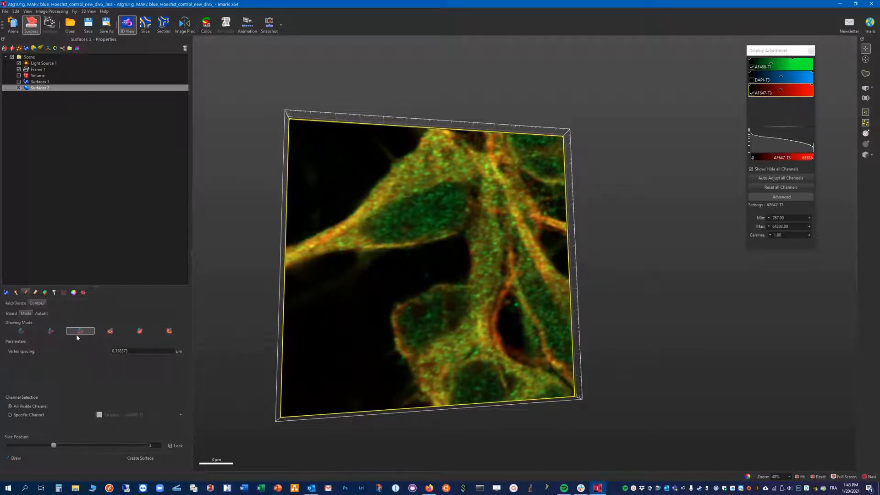
click(12, 313)
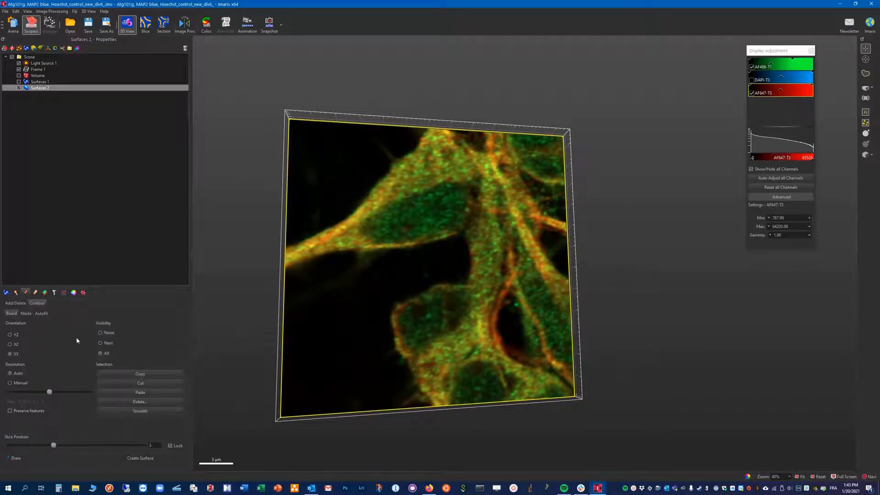
click(33, 461)
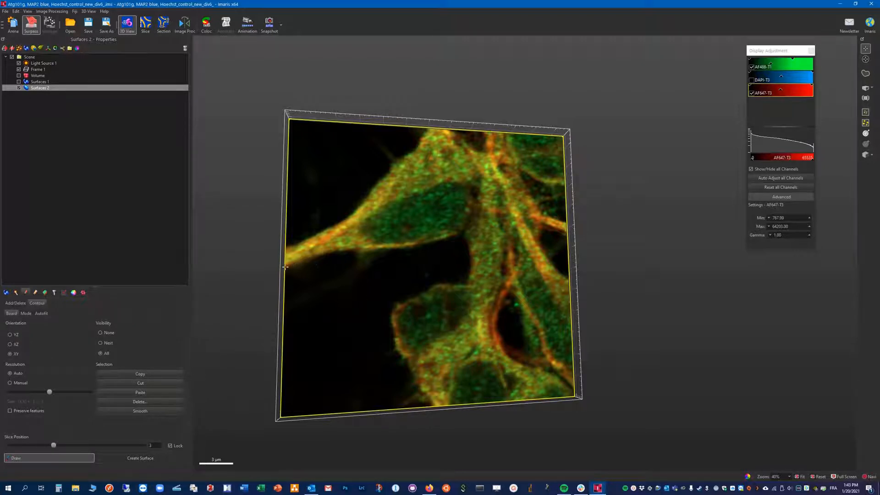
mouse_move(285, 267)
mouse_down()
mouse_move(456, 233)
mouse_move(473, 216)
mouse_move(485, 169)
mouse_move(511, 155)
mouse_move(472, 150)
mouse_move(435, 129)
mouse_move(348, 216)
mouse_move(290, 244)
mouse_move(284, 265)
mouse_up()
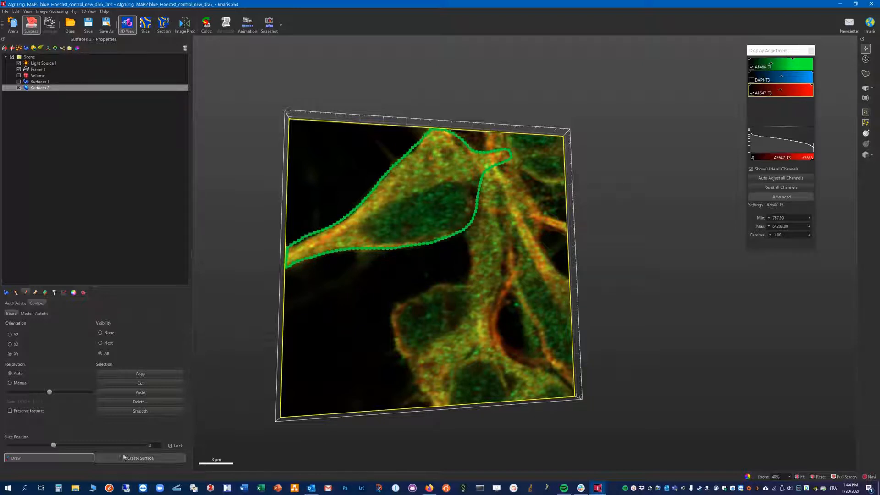
Step: Draw closed contours around the upper neuron on slices 5 and 6, following its shrinking outline
click(61, 445)
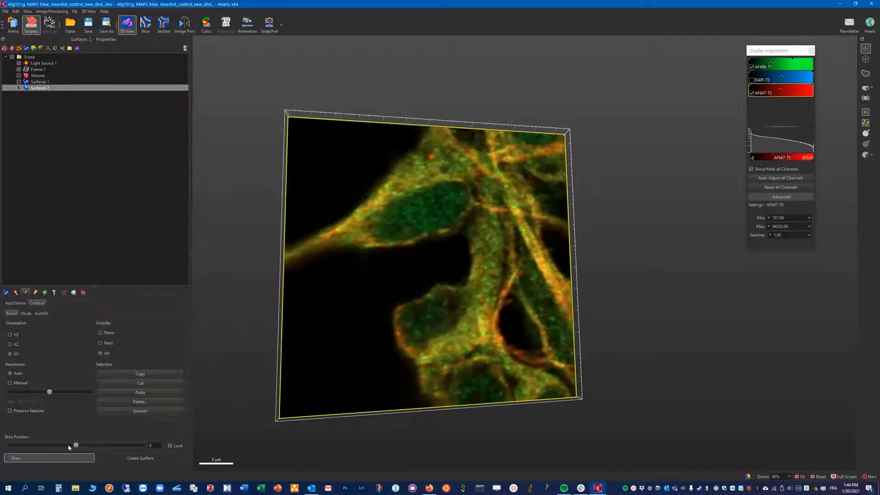
drag(77, 447, 92, 447)
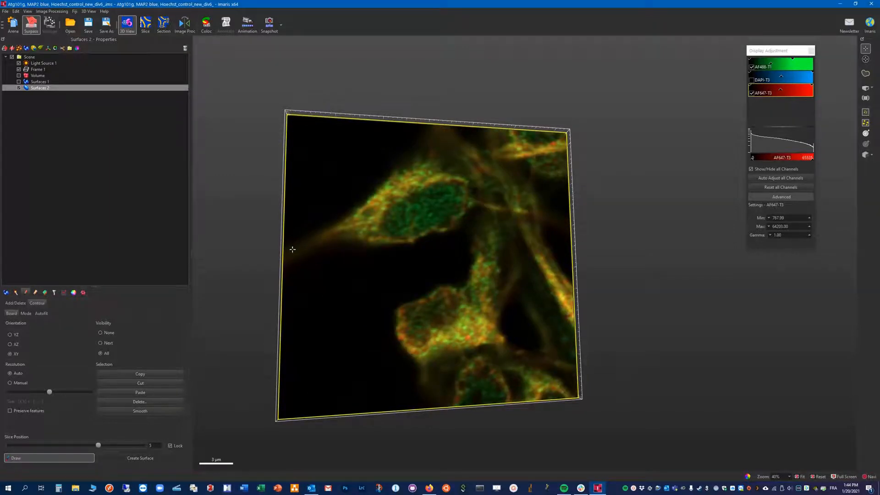
mouse_move(290, 250)
mouse_down()
mouse_move(413, 169)
mouse_move(468, 182)
mouse_move(472, 200)
mouse_move(456, 223)
mouse_move(430, 234)
mouse_move(290, 252)
mouse_up()
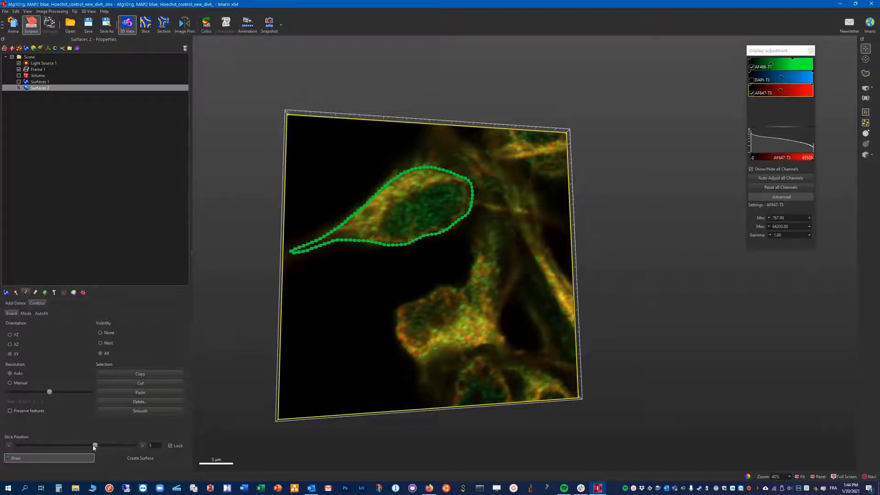
drag(94, 447, 112, 447)
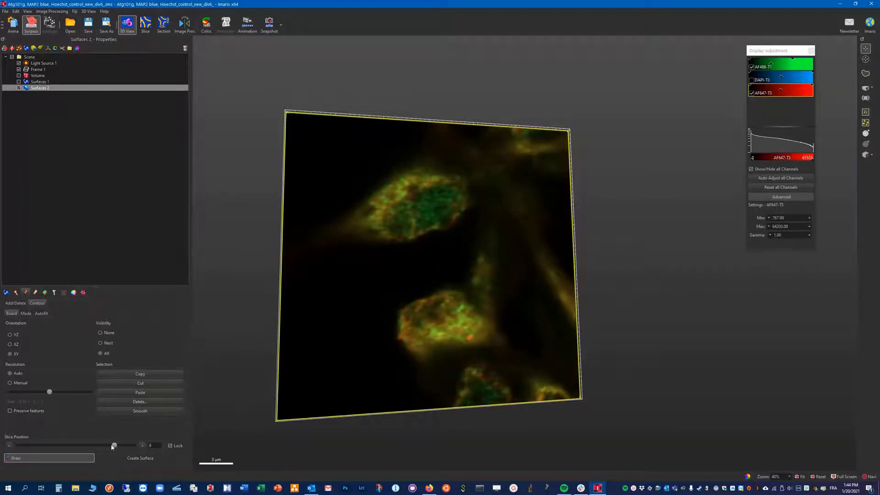
mouse_move(340, 229)
mouse_down()
mouse_move(401, 177)
mouse_move(461, 180)
mouse_move(470, 201)
mouse_move(458, 216)
mouse_move(404, 241)
mouse_move(342, 230)
mouse_up()
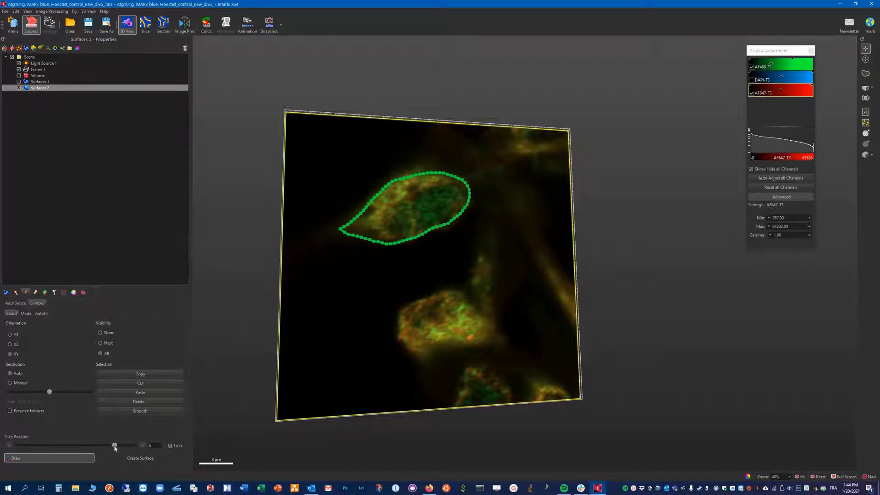
Step: Draw a closed contour around the upper neuron on slice 7, including its short pointed tip
click(124, 447)
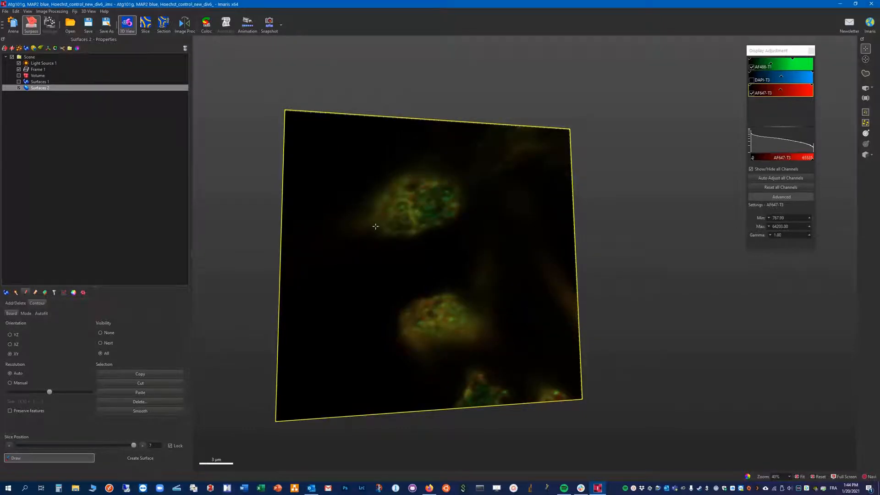
mouse_move(354, 225)
mouse_down()
mouse_move(372, 216)
mouse_move(389, 186)
mouse_move(409, 177)
mouse_move(439, 176)
mouse_move(460, 189)
mouse_move(458, 208)
mouse_move(424, 232)
mouse_move(353, 225)
mouse_up()
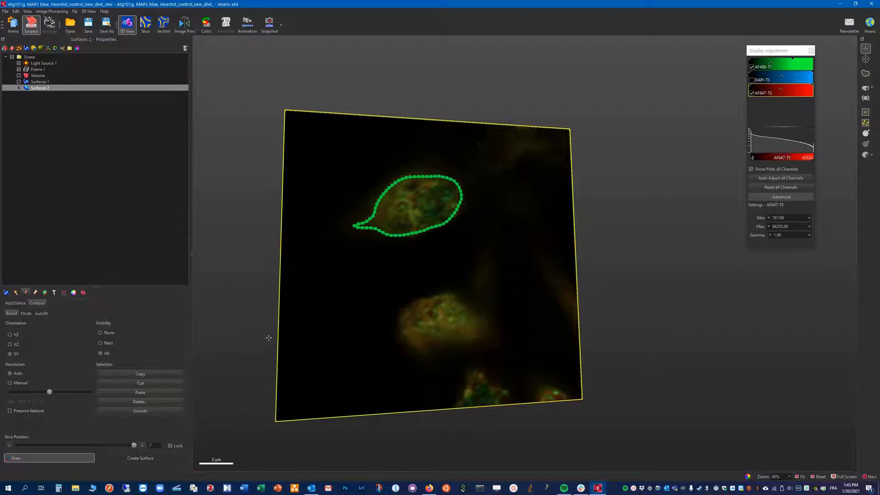
Step: Hide the contours of other slices and draw closed contours around the upper neuron on slices 2 and 1, including its downward branch
drag(133, 447, 18, 446)
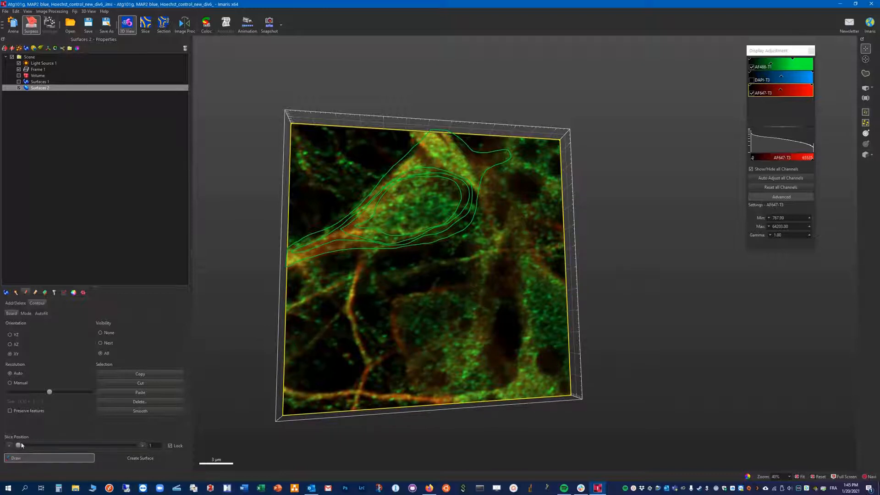
click(102, 333)
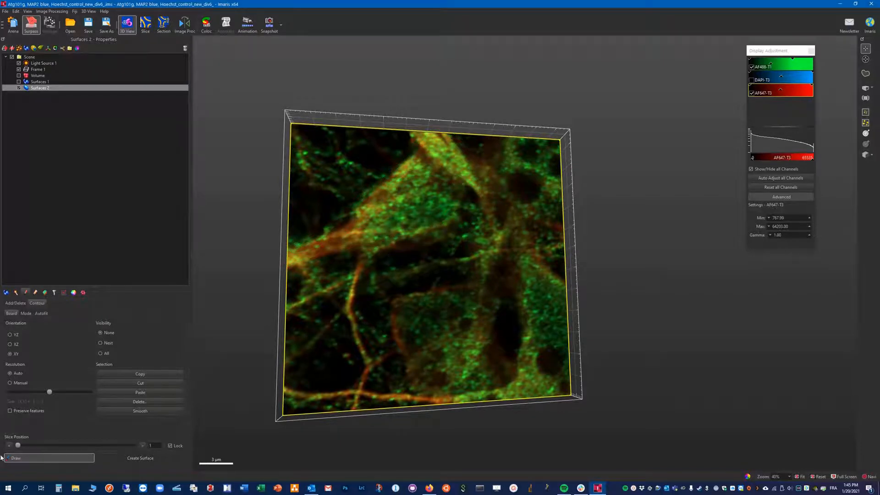
mouse_move(26, 446)
mouse_down()
mouse_move(58, 445)
mouse_move(41, 446)
mouse_up()
mouse_move(28, 443)
mouse_down()
mouse_move(15, 445)
mouse_move(31, 447)
mouse_up()
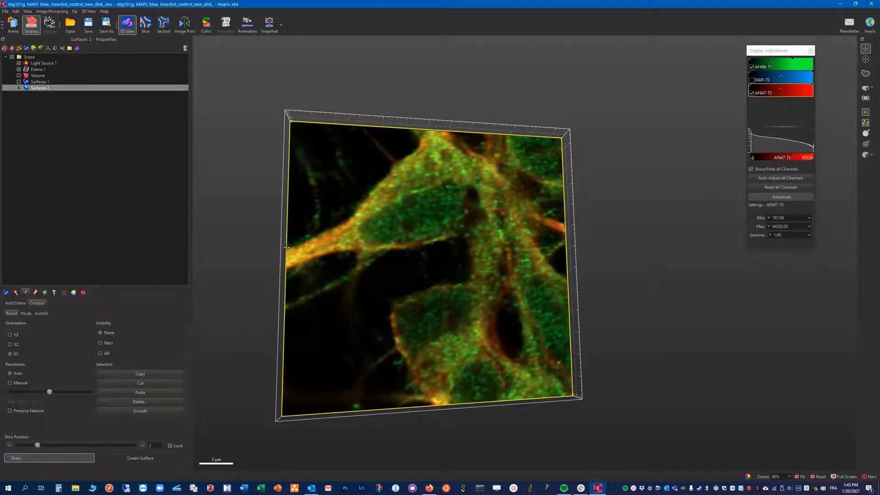
mouse_move(286, 248)
mouse_down()
mouse_move(347, 215)
mouse_move(410, 152)
mouse_move(418, 139)
mouse_move(406, 130)
mouse_move(454, 135)
mouse_move(477, 154)
mouse_move(498, 138)
mouse_move(501, 170)
mouse_move(512, 180)
mouse_move(506, 196)
mouse_move(455, 237)
mouse_move(366, 258)
mouse_move(349, 285)
mouse_move(351, 253)
mouse_move(285, 270)
mouse_move(286, 246)
mouse_up()
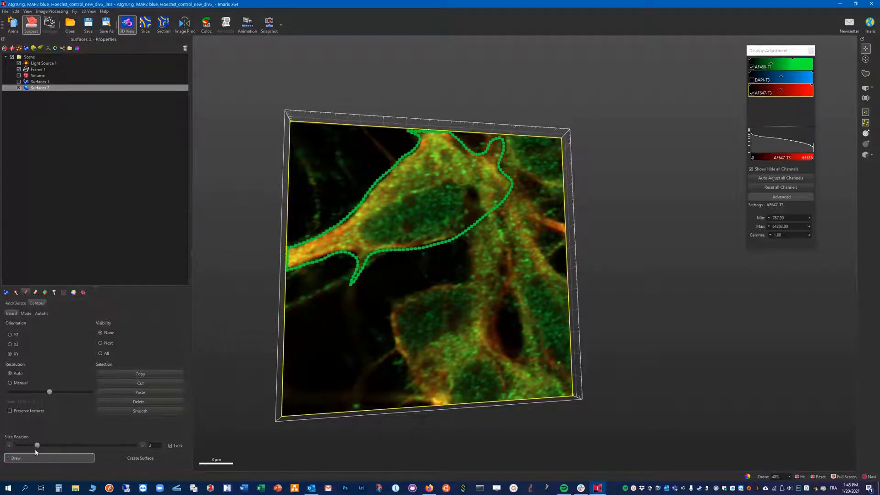
drag(37, 445, 20, 447)
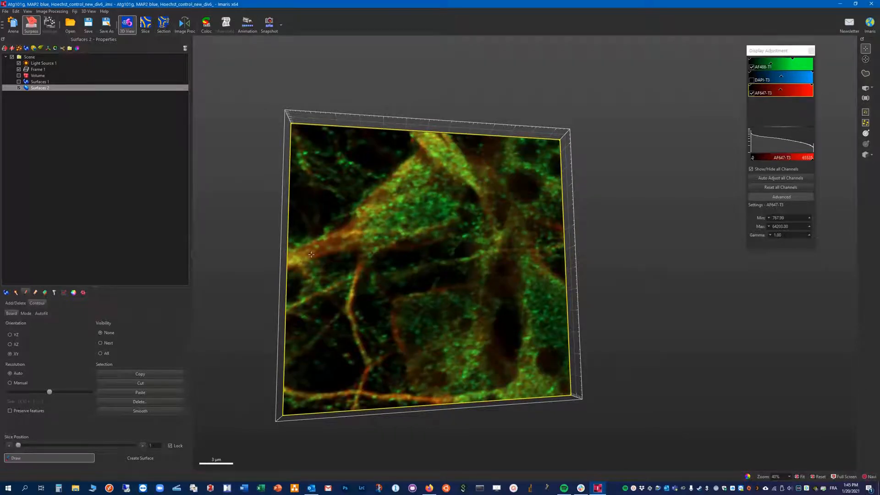
mouse_move(287, 268)
mouse_down()
mouse_move(349, 249)
mouse_move(356, 262)
mouse_move(347, 319)
mouse_move(362, 356)
mouse_move(360, 388)
mouse_move(370, 367)
mouse_move(351, 299)
mouse_move(360, 264)
mouse_move(379, 248)
mouse_move(449, 233)
mouse_move(472, 186)
mouse_move(497, 165)
mouse_move(500, 142)
mouse_move(489, 136)
mouse_move(462, 151)
mouse_move(444, 136)
mouse_move(414, 133)
mouse_move(407, 161)
mouse_move(349, 220)
mouse_move(287, 248)
mouse_move(288, 263)
mouse_up()
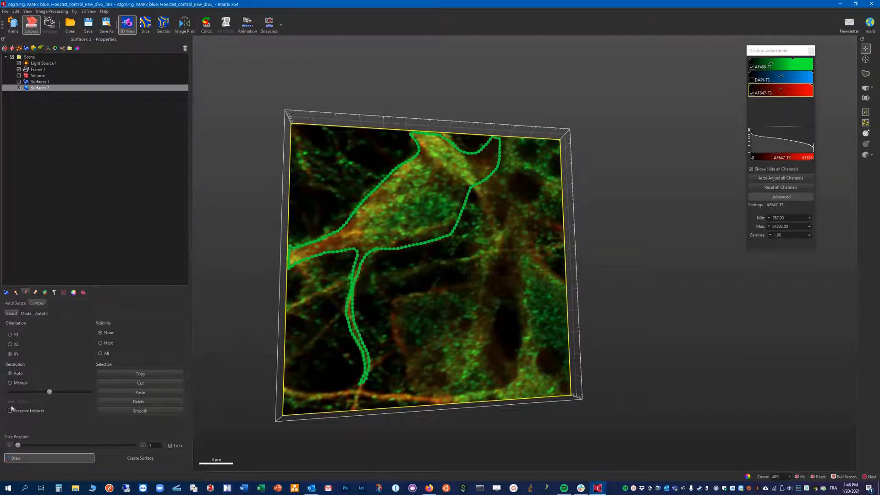
Step: Set a manual contour resolution of 2048 x 2048 with Preserve features enabled, create the surface, and view it without the contour plane
click(11, 382)
drag(49, 392, 80, 395)
click(16, 411)
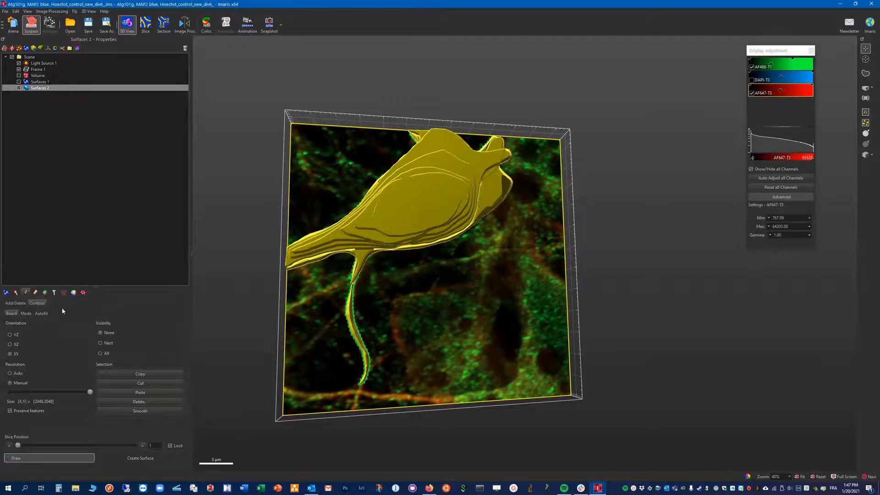
click(5, 293)
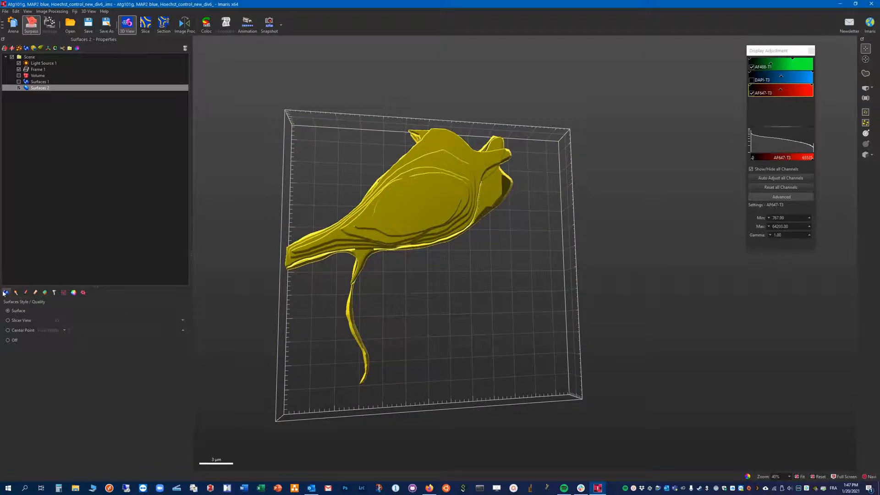
drag(517, 361, 315, 248)
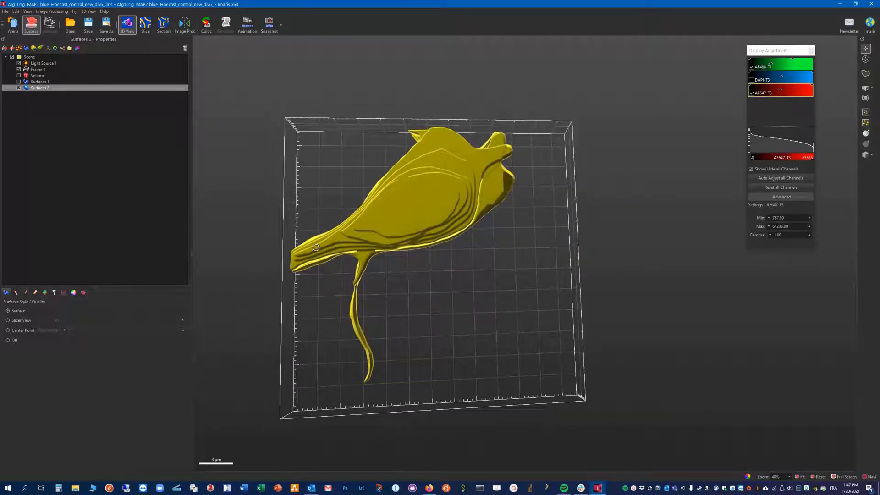
Step: Show Surfaces 1 instead of Surfaces 2 and select its piece covering the upper neuron
click(19, 87)
click(19, 82)
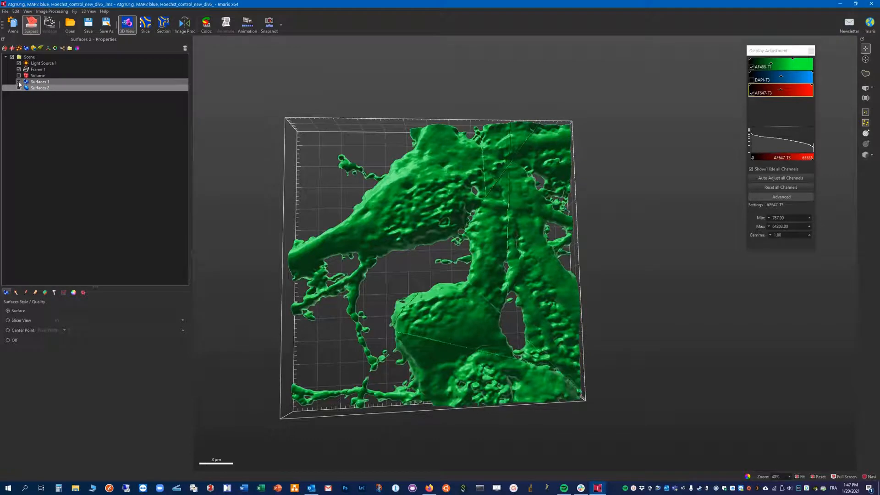
click(399, 203)
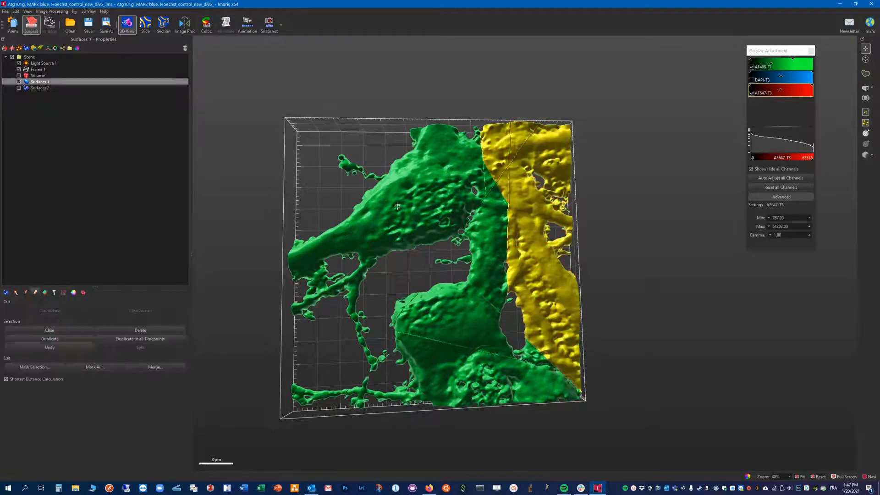
click(399, 205)
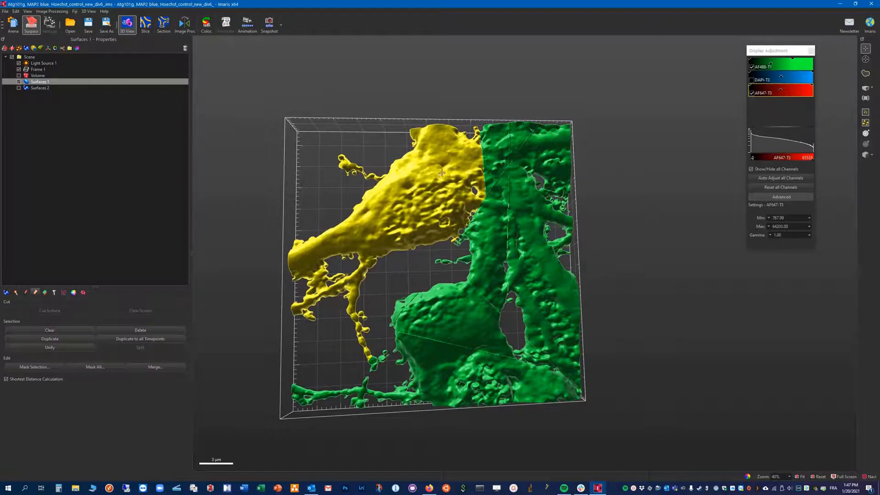
Step: Alternate the visibility of Surfaces 1 and Surfaces 2 to compare the automatic and manually contoured neuron shapes from several angles
click(19, 82)
click(19, 88)
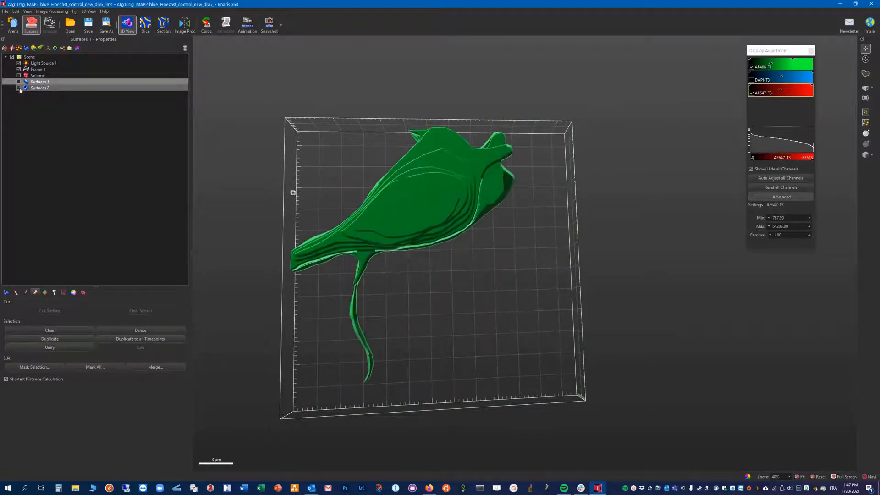
mouse_move(415, 326)
mouse_down()
mouse_move(415, 248)
mouse_move(422, 325)
mouse_move(413, 277)
mouse_move(373, 200)
mouse_move(428, 315)
mouse_move(394, 303)
mouse_move(401, 322)
mouse_up()
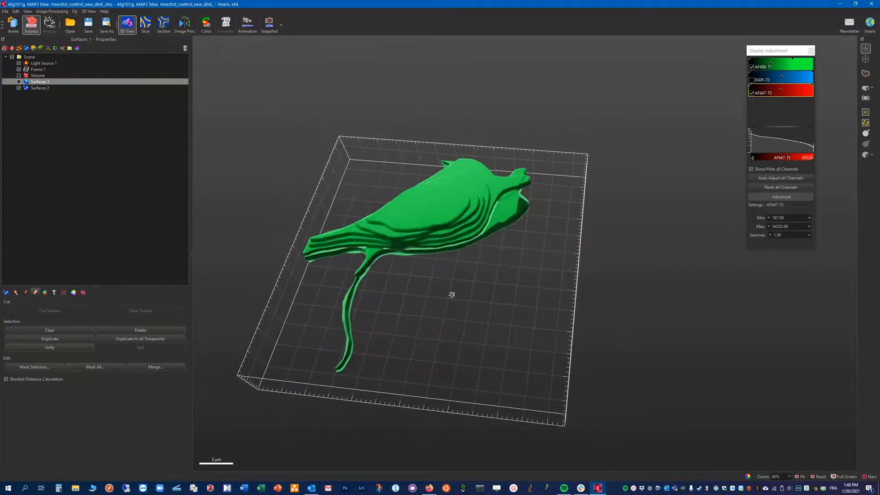
mouse_move(452, 295)
mouse_down()
mouse_move(527, 359)
mouse_move(438, 294)
mouse_up()
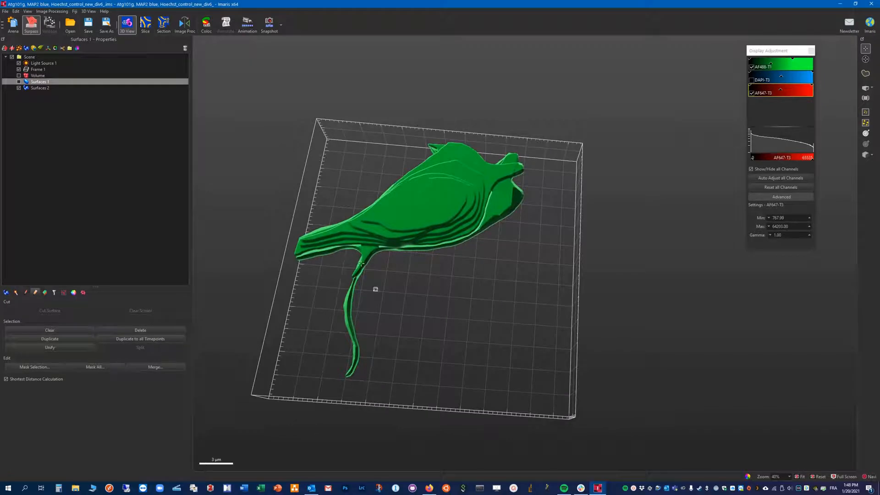
click(19, 82)
click(19, 82)
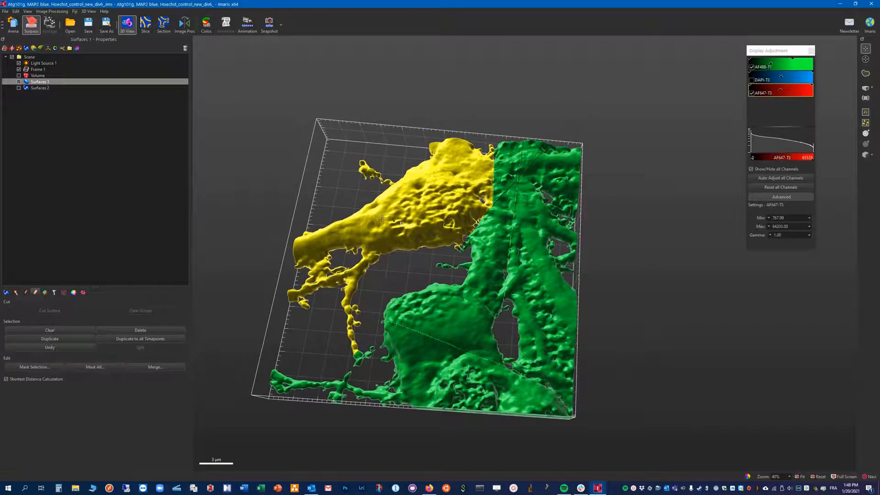
drag(436, 257, 398, 253)
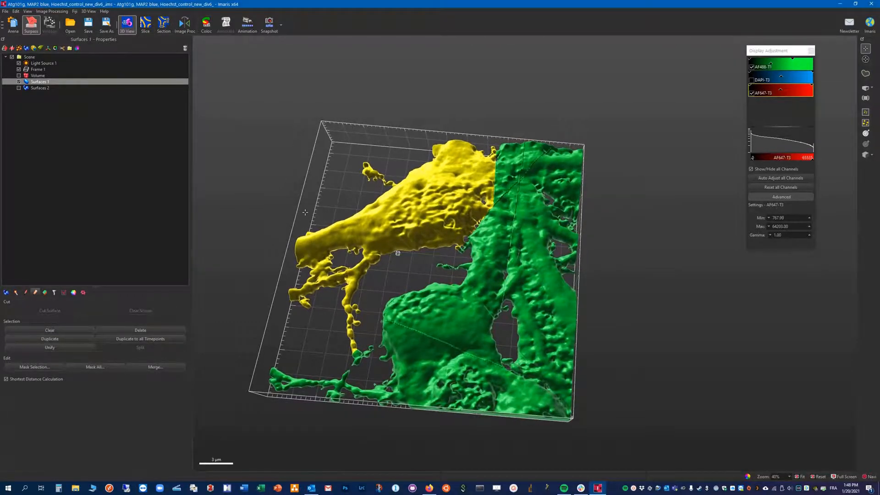
click(19, 82)
click(19, 88)
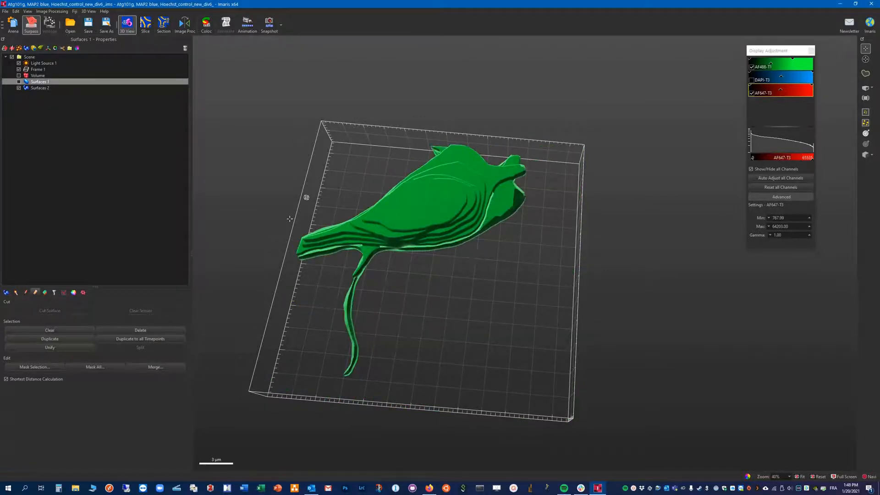
drag(458, 240, 464, 262)
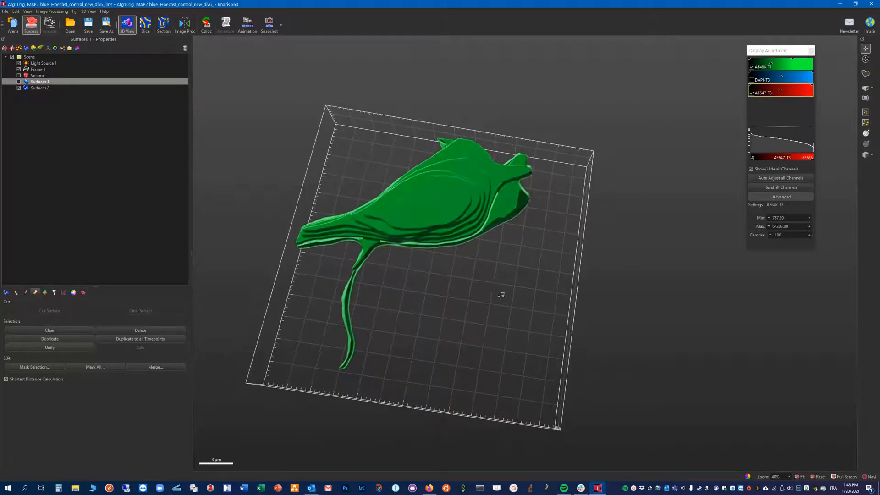
drag(501, 294, 471, 269)
scroll(415, 265, down, 3)
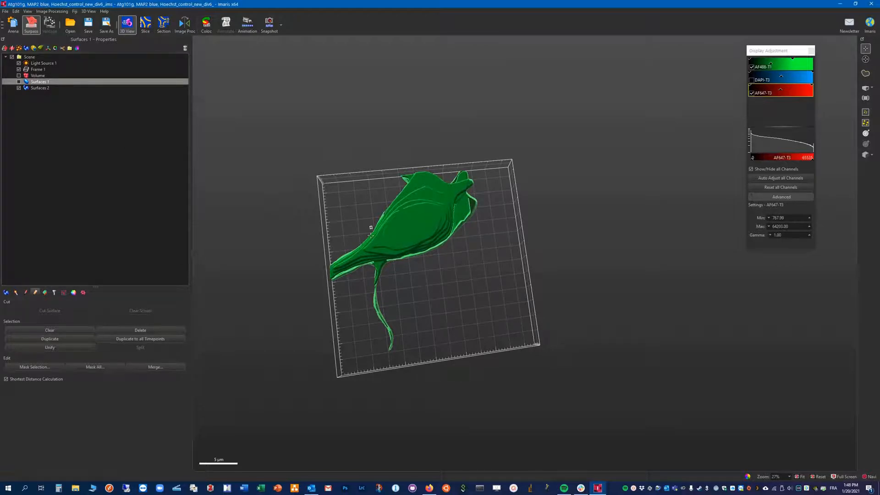
Step: Hide Surfaces 2 and show the volume with only the DAPI-T3 channel enabled
click(19, 87)
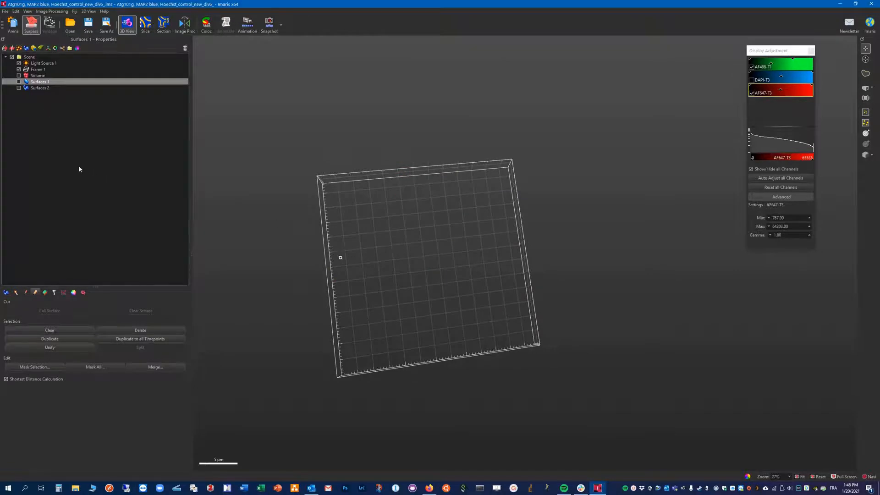
click(6, 292)
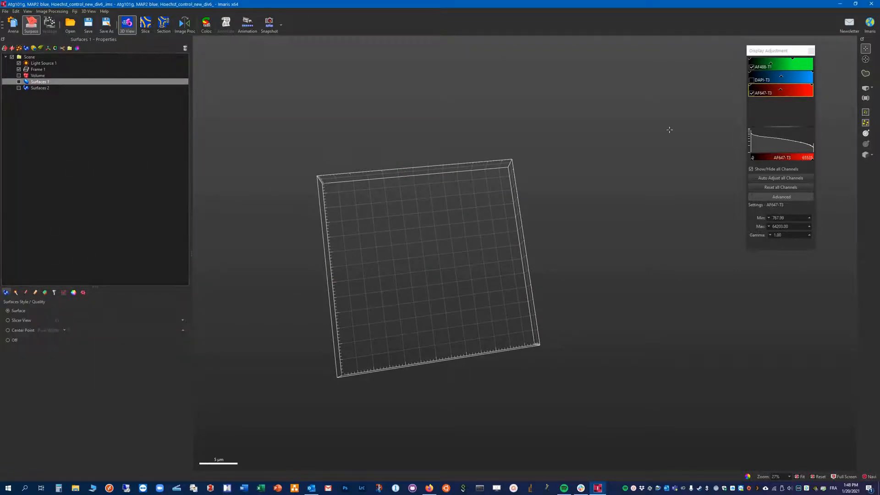
click(751, 93)
click(751, 67)
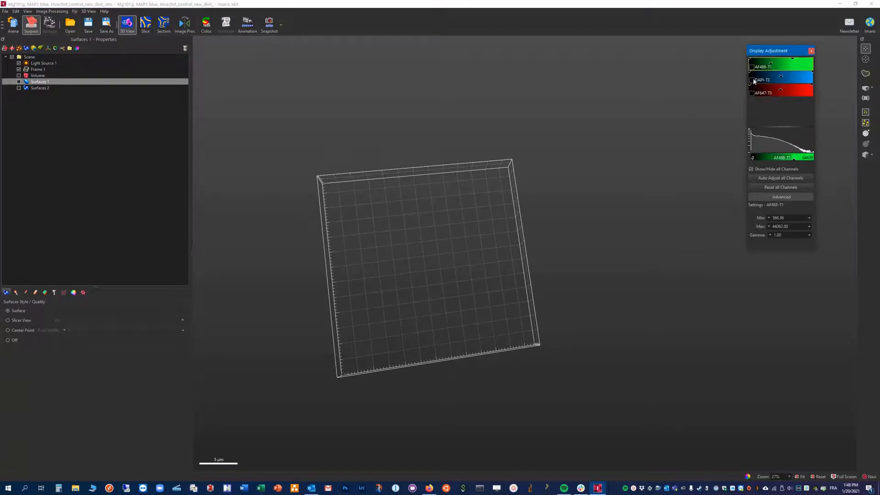
click(751, 80)
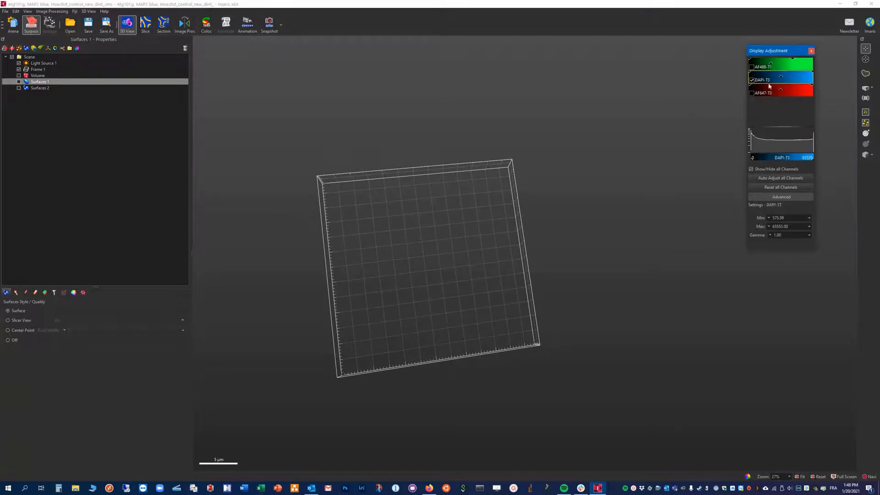
click(19, 75)
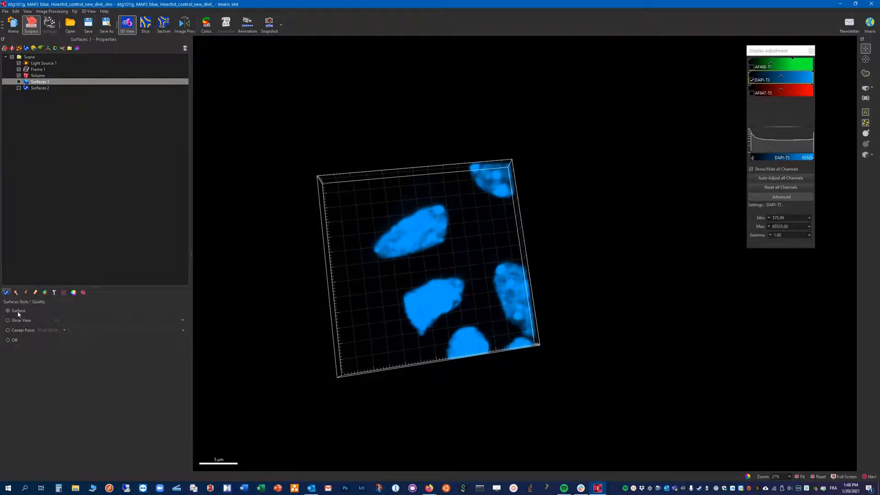
click(35, 292)
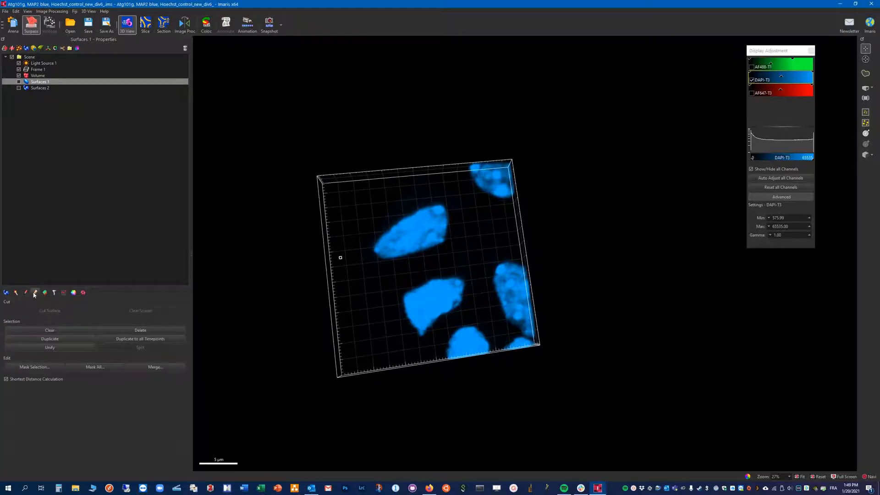
click(16, 293)
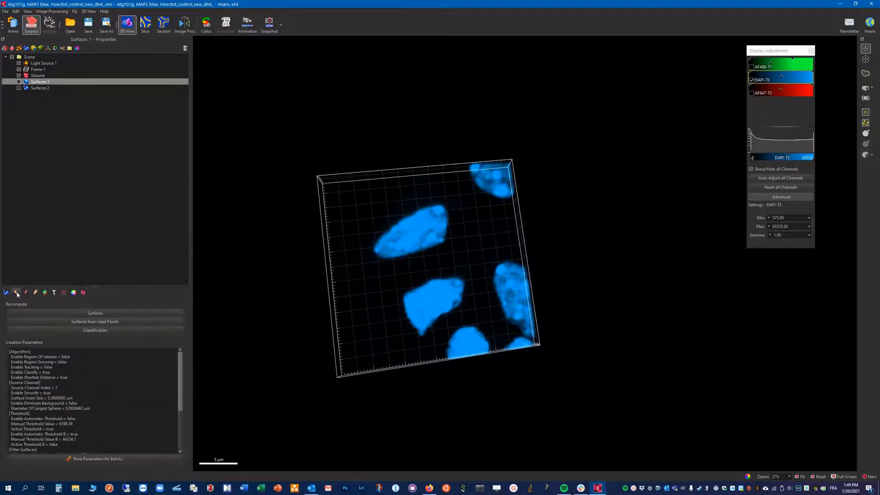
click(6, 292)
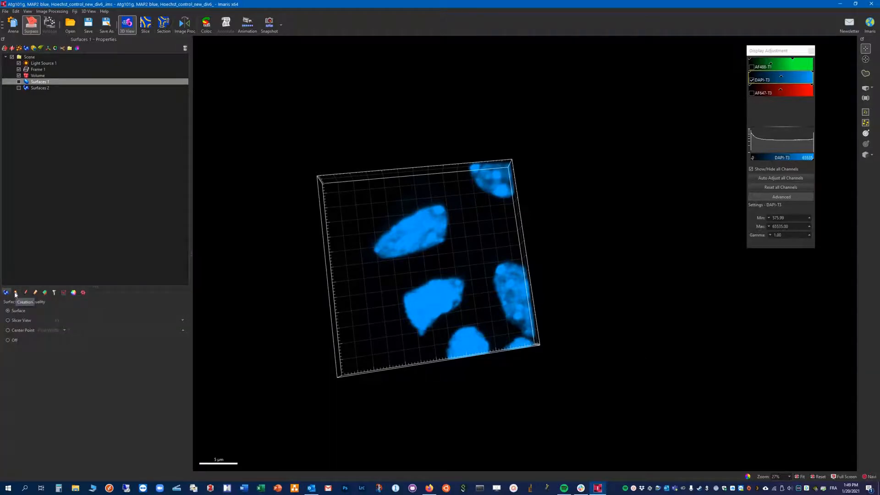
click(15, 295)
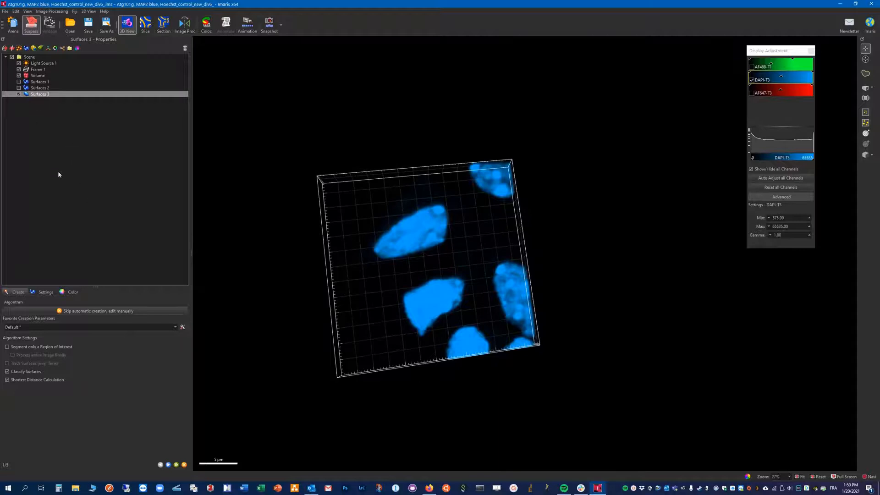
Step: Rename the new Surfaces 3 object as Nuclei
double_click(41, 94)
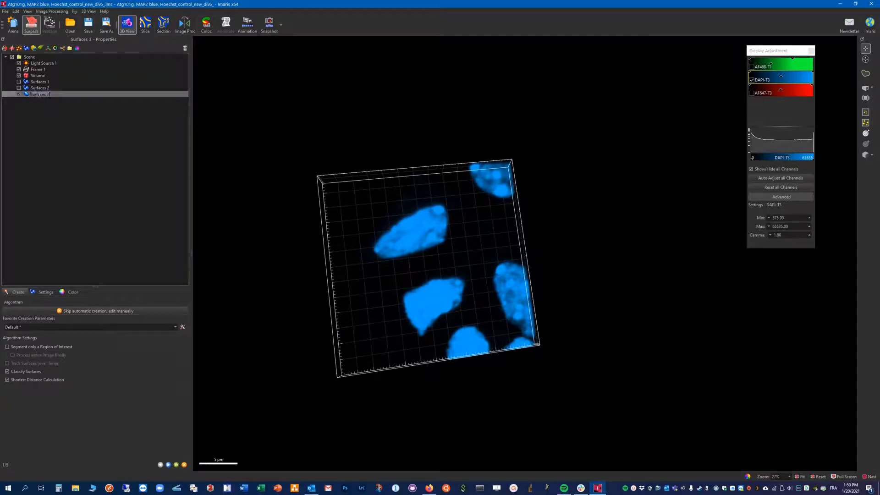
text(Nuclei)
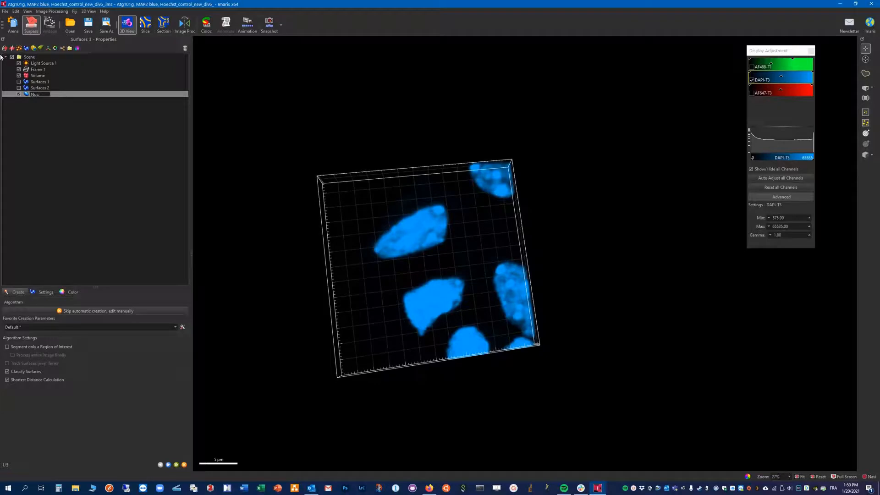
key(Return)
Step: Turn off surface classification for Nuclei and choose Channel 2 - DAPI-T3 as the source channel
click(13, 373)
click(168, 464)
click(72, 318)
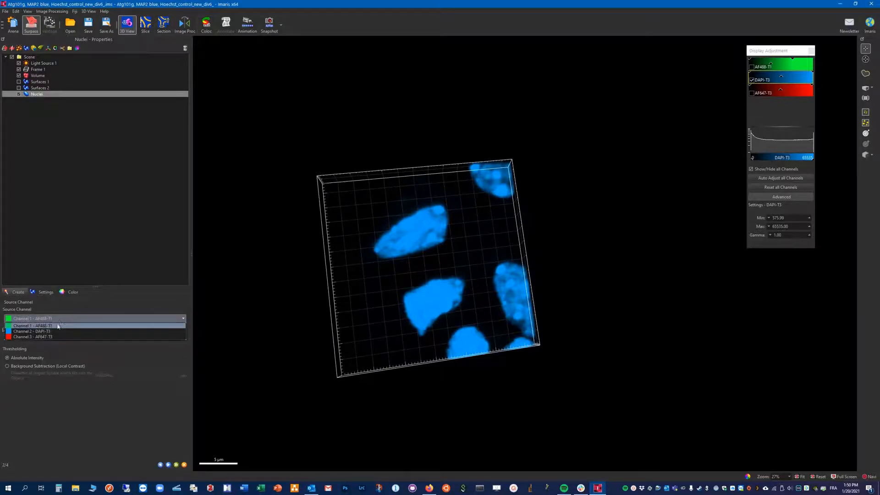
click(52, 327)
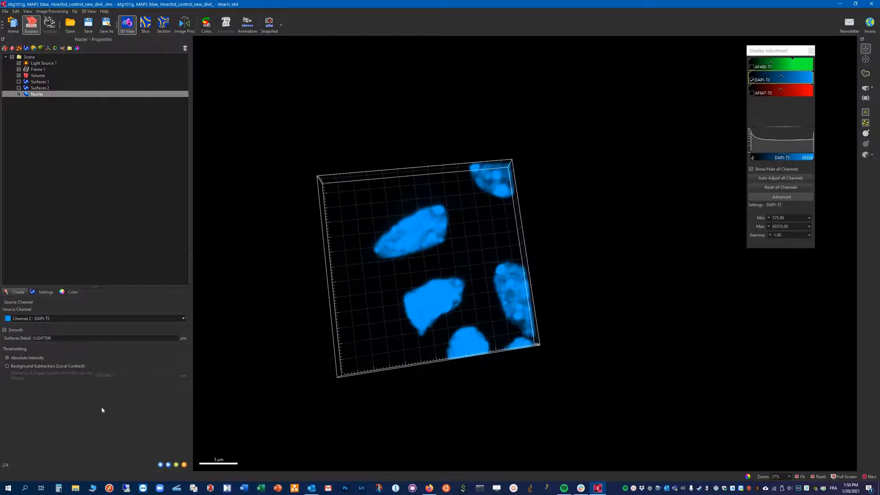
Step: Preview the Nuclei threshold, return to increase the surface detail value for a smoother result, and accept the automatic absolute-intensity threshold
click(167, 465)
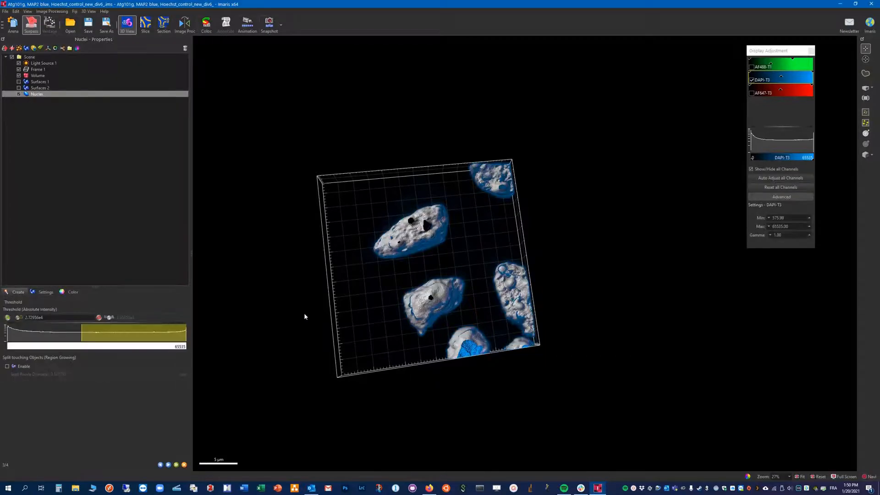
click(157, 465)
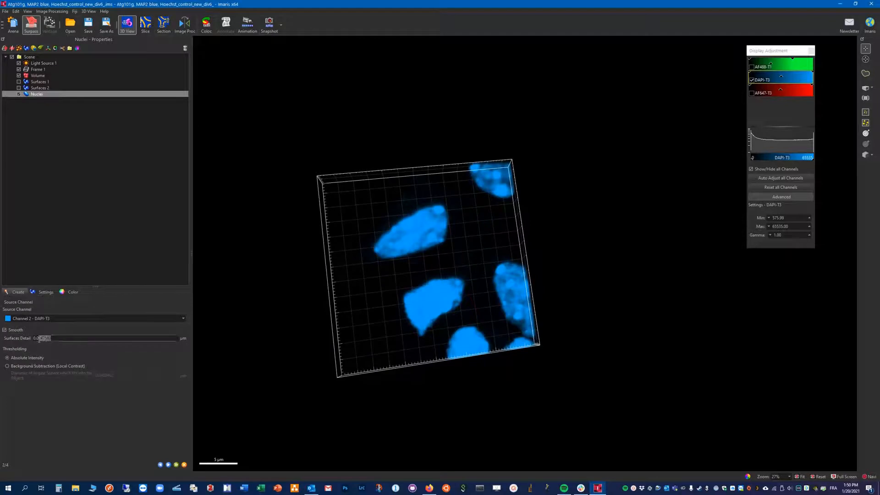
drag(39, 339, 37, 339)
text(1)
click(169, 464)
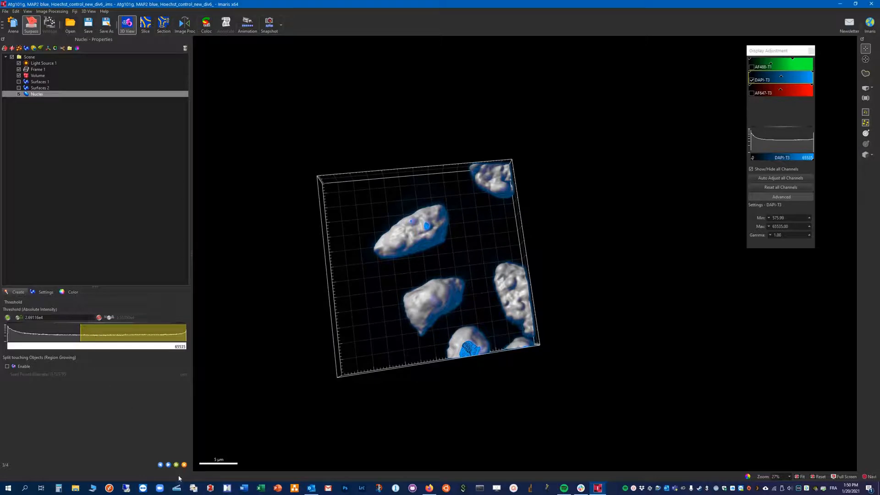
click(168, 465)
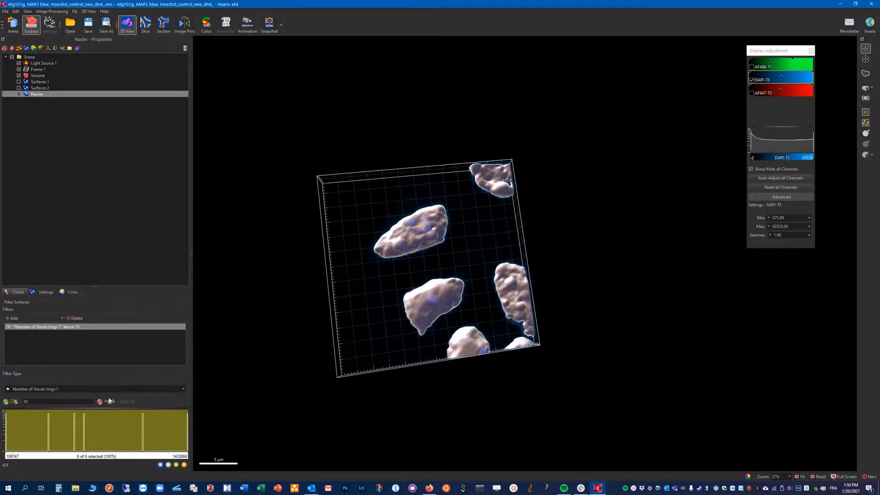
Step: Filter the Nuclei surfaces by Distance to Image Border XY above about 3.47 µm and finish creating the surface
click(79, 389)
scroll(90, 415, down, 3)
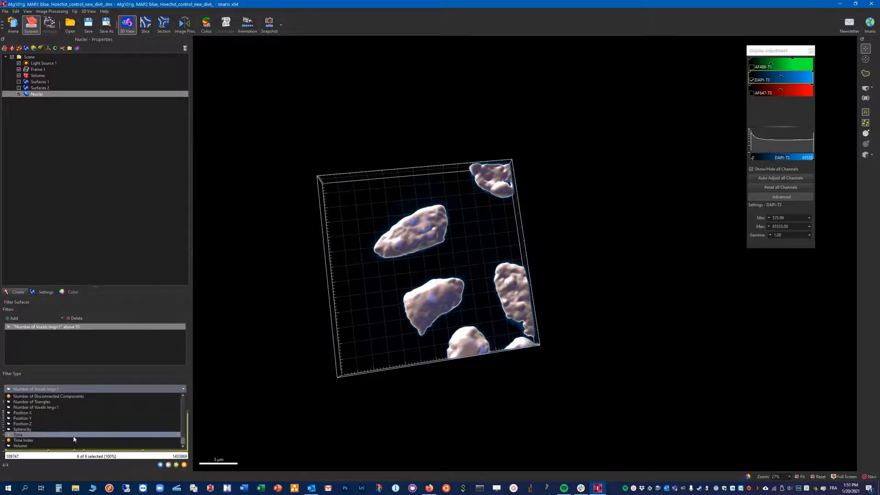
scroll(73, 435, up, 10)
scroll(72, 434, up, 5)
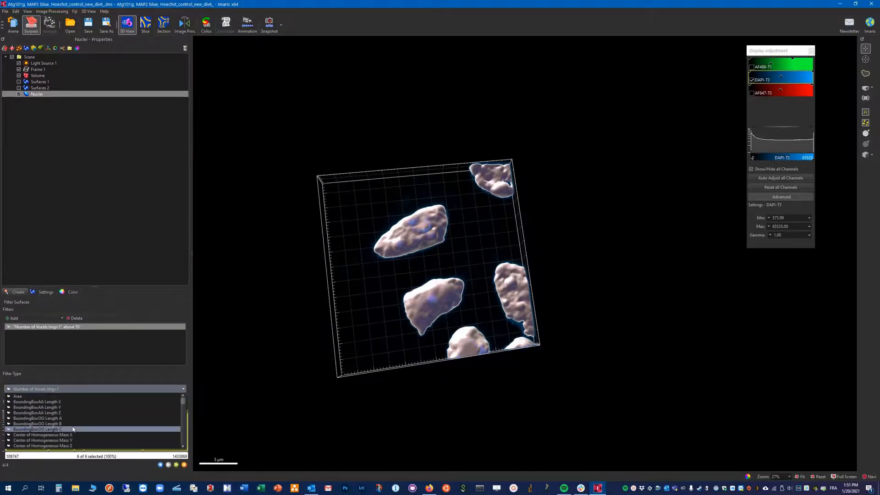
scroll(78, 429, down, 6)
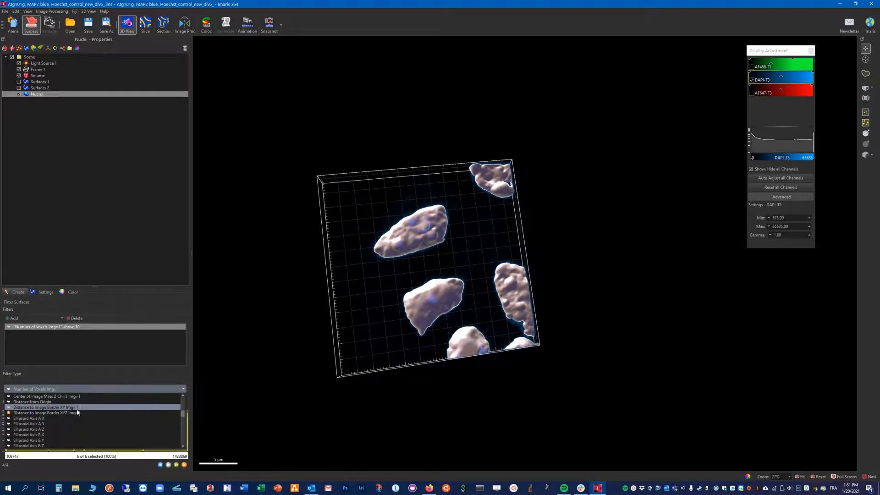
click(52, 408)
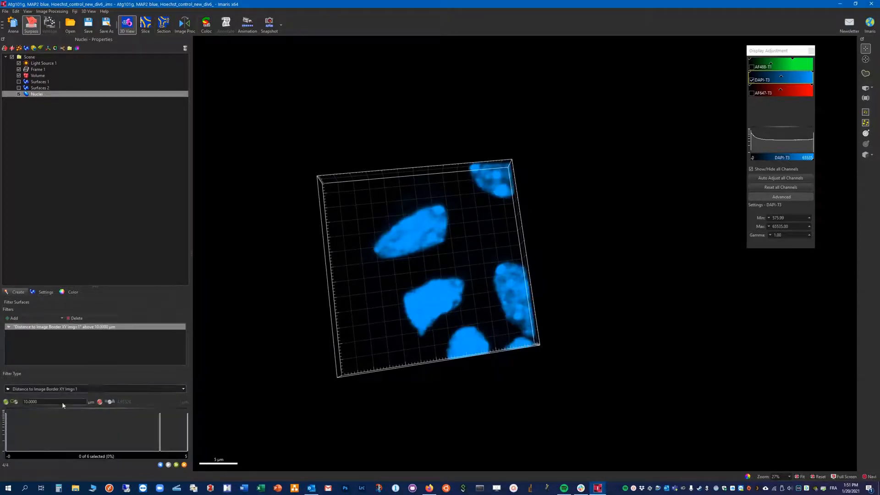
drag(120, 431, 133, 431)
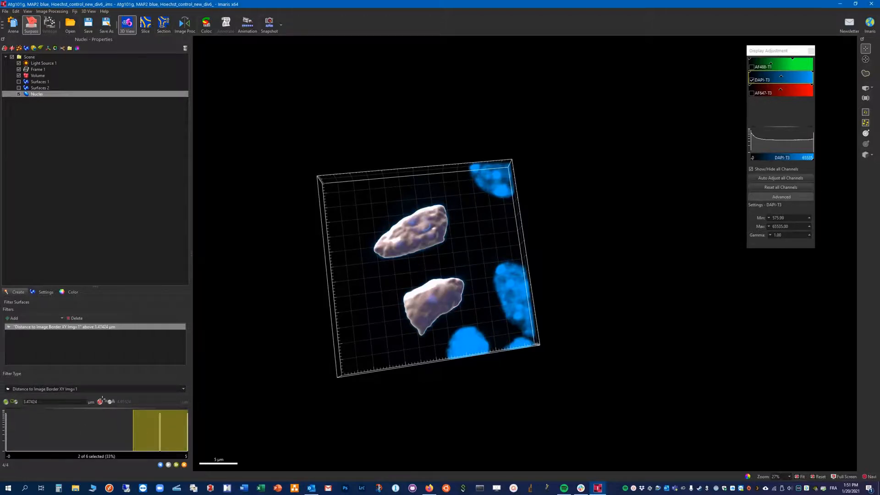
click(184, 464)
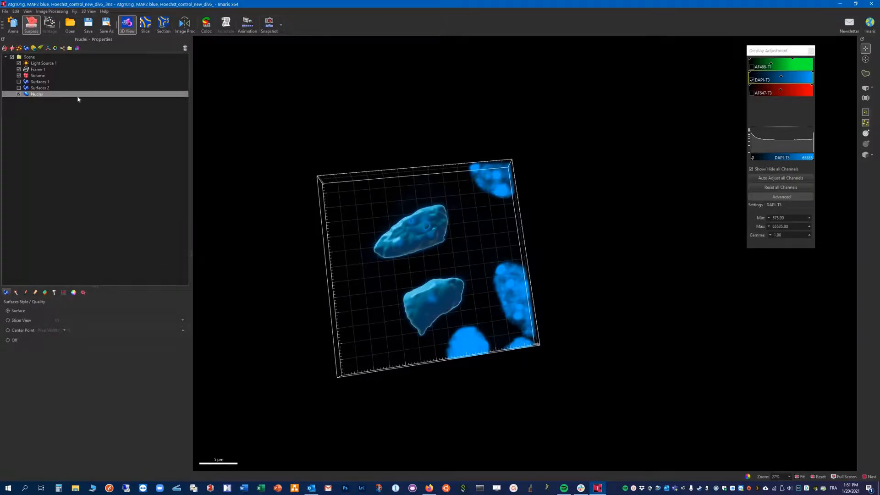
Step: Show Surfaces 2 and Surfaces 1 in turn over the nuclei for comparison, hiding each again
click(19, 88)
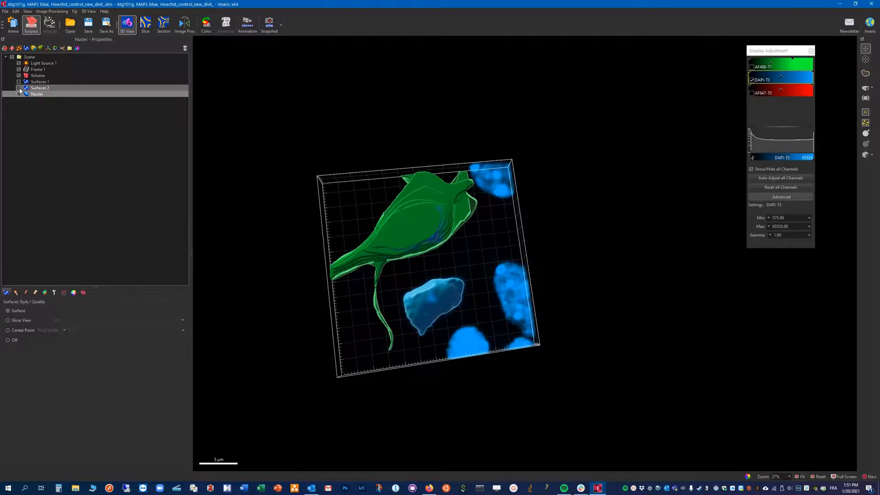
click(19, 88)
click(19, 88)
click(18, 88)
click(19, 82)
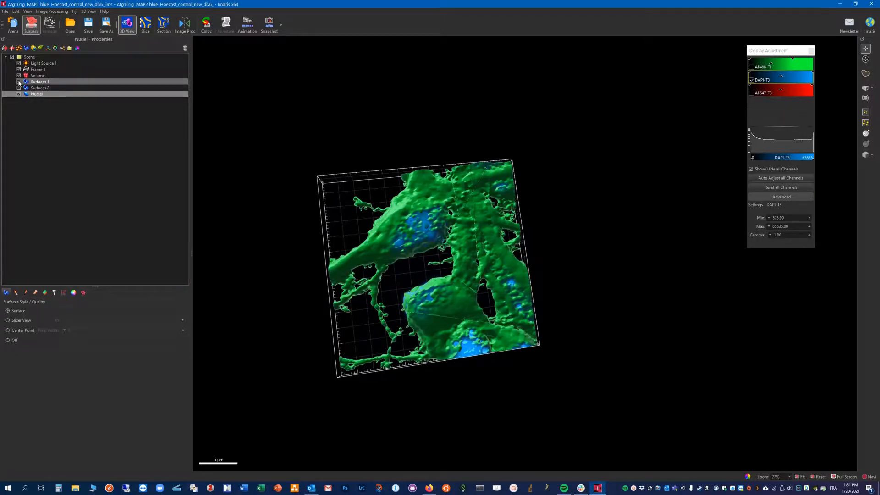
click(18, 81)
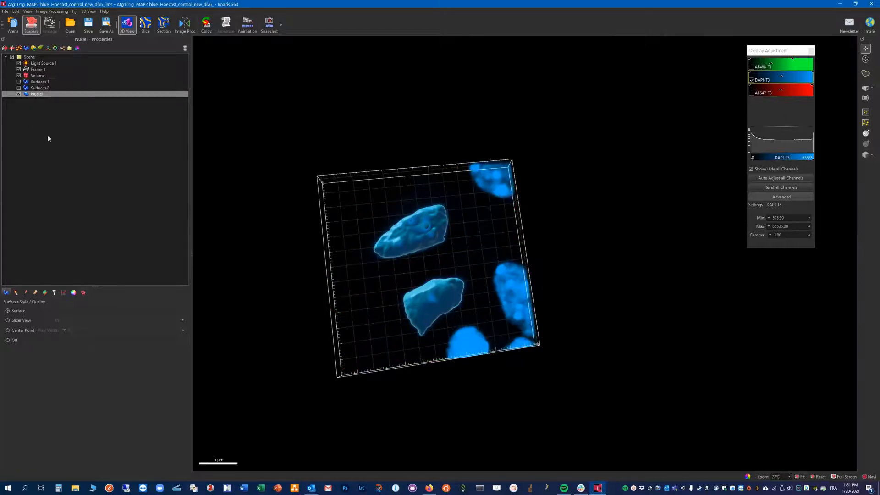
Step: Hide Nuclei and add a new Cells object, skipping automatic creation to edit it manually
click(19, 94)
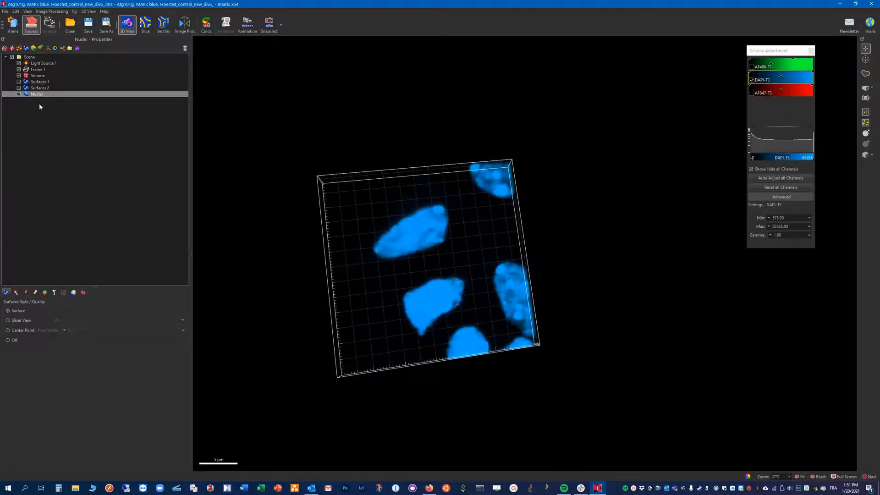
click(33, 48)
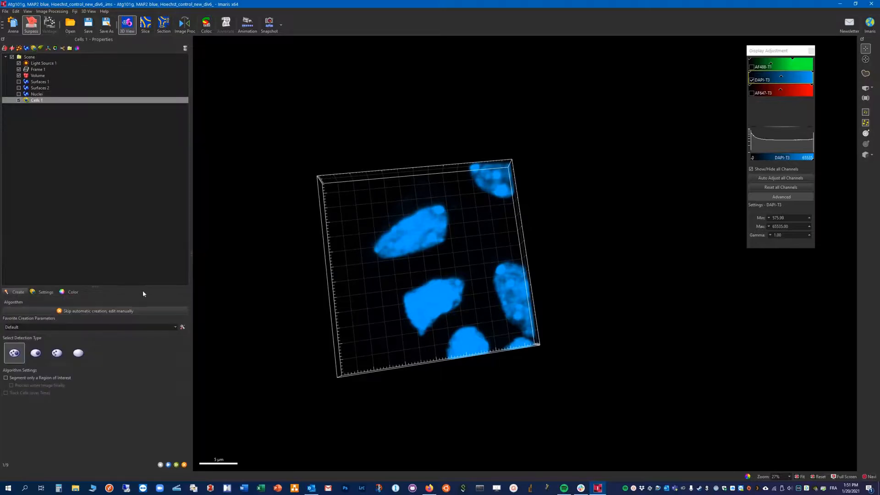
click(94, 311)
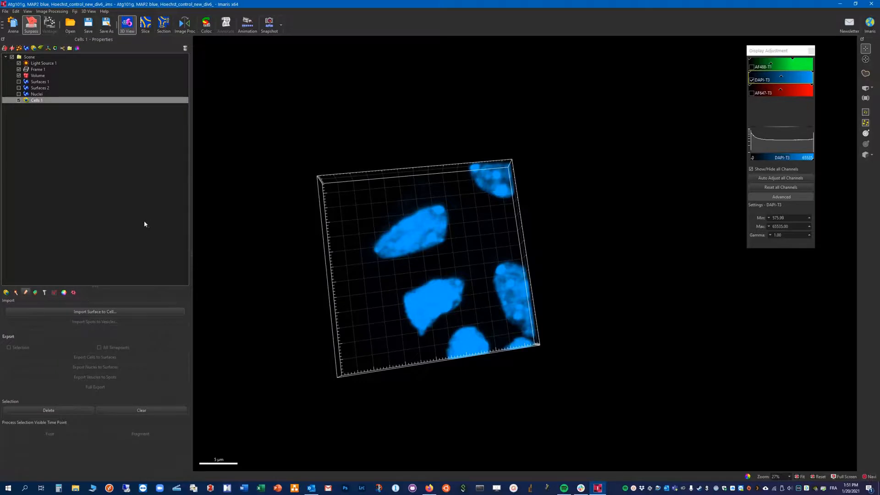
Step: Import all of Surfaces 2 into the Cells 1 object as cells for the current timepoint
click(107, 313)
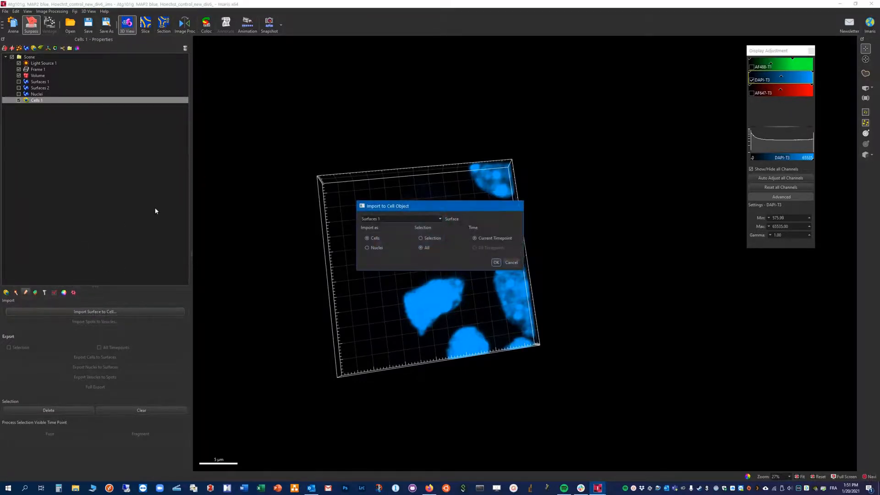
click(439, 220)
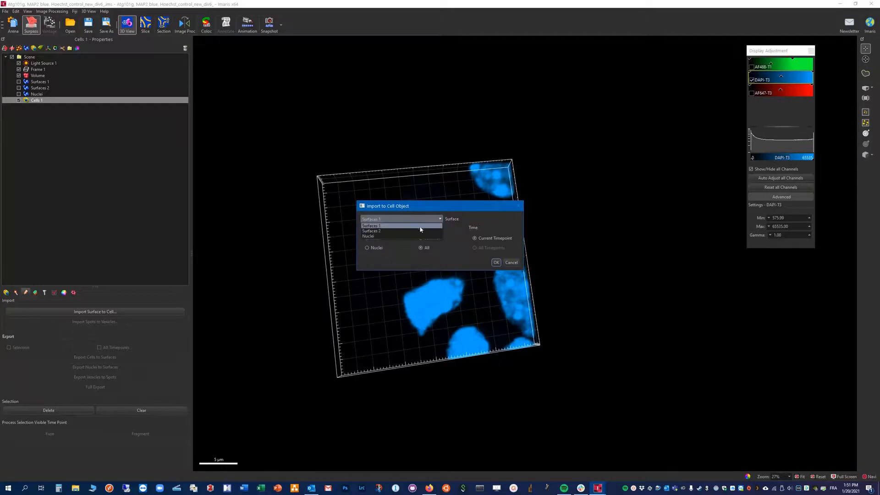
click(388, 230)
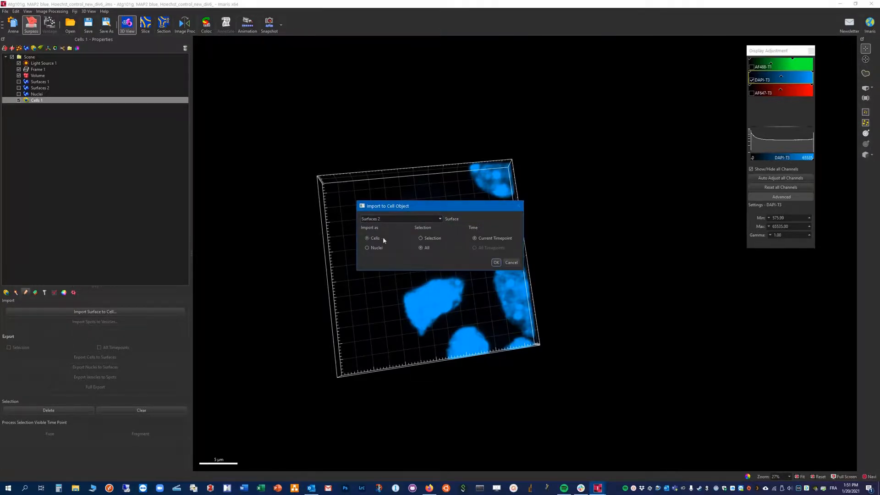
click(496, 262)
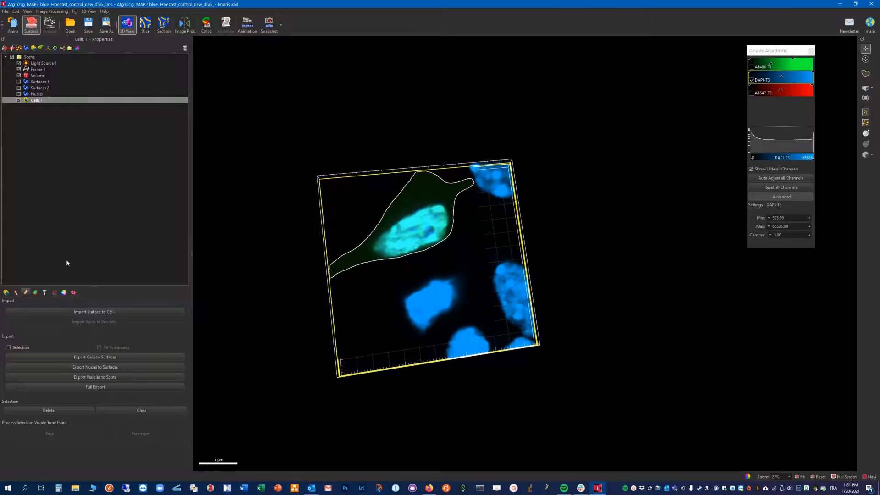
Step: Import the whole Nuclei surface into the Cells 1 object as nuclei
click(95, 312)
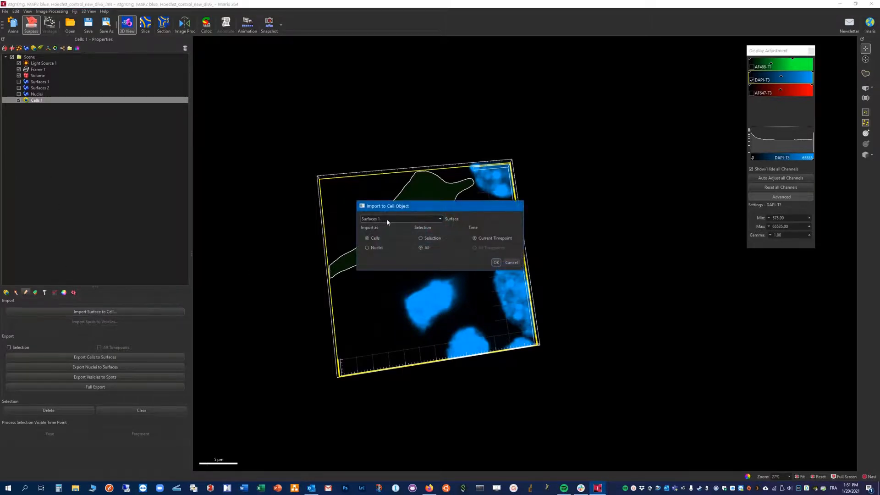
click(387, 219)
click(376, 232)
click(496, 262)
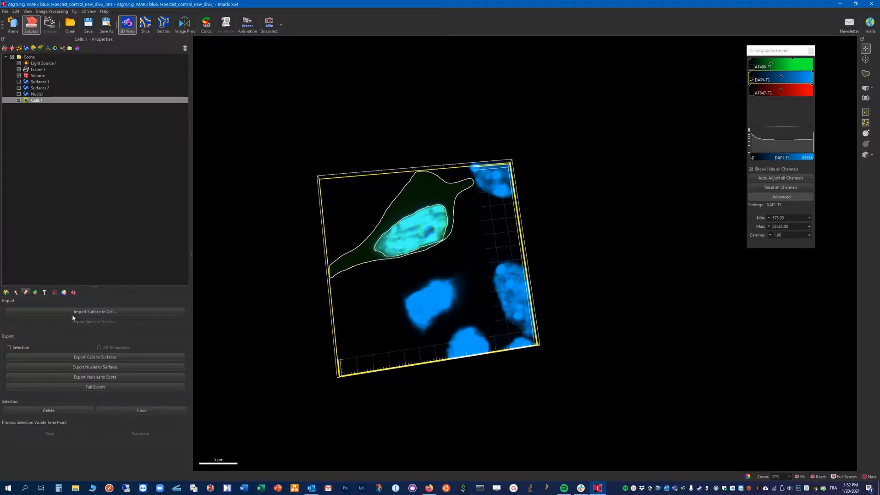
Step: Switch Cells 1 to volume display and hide the Volume to view the cell and its nucleus up close
click(6, 294)
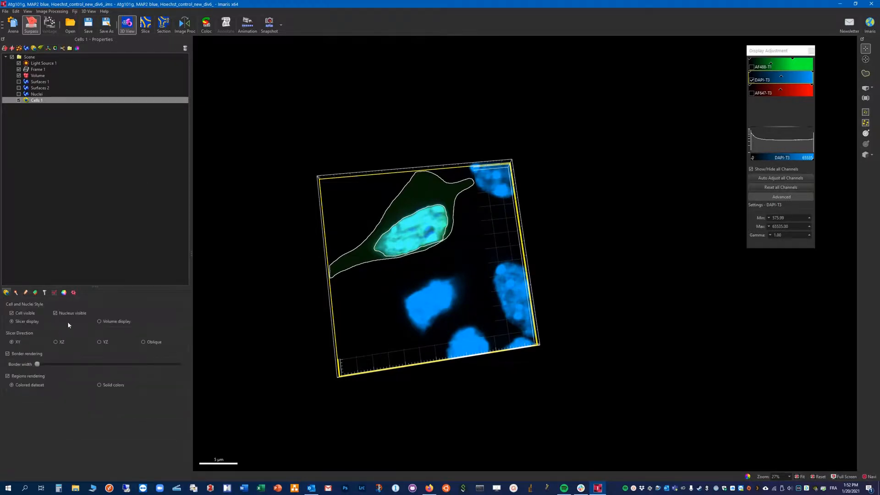
click(99, 321)
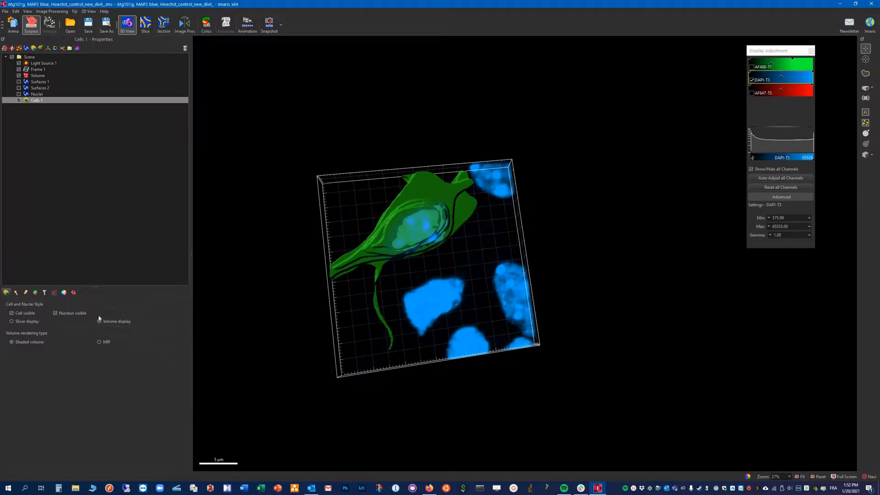
click(19, 75)
drag(429, 314, 463, 291)
scroll(400, 259, up, 5)
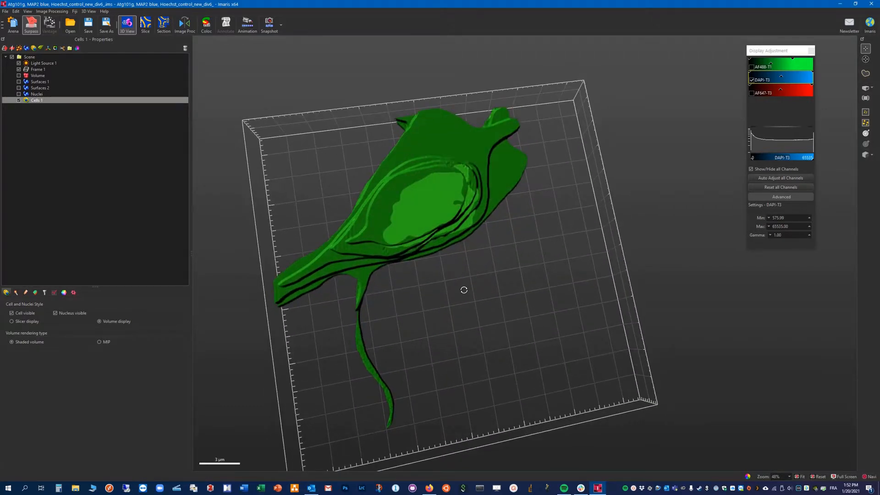
Step: Examine the overall and detailed statistics of Cells 1, including the list of available specific values
click(54, 292)
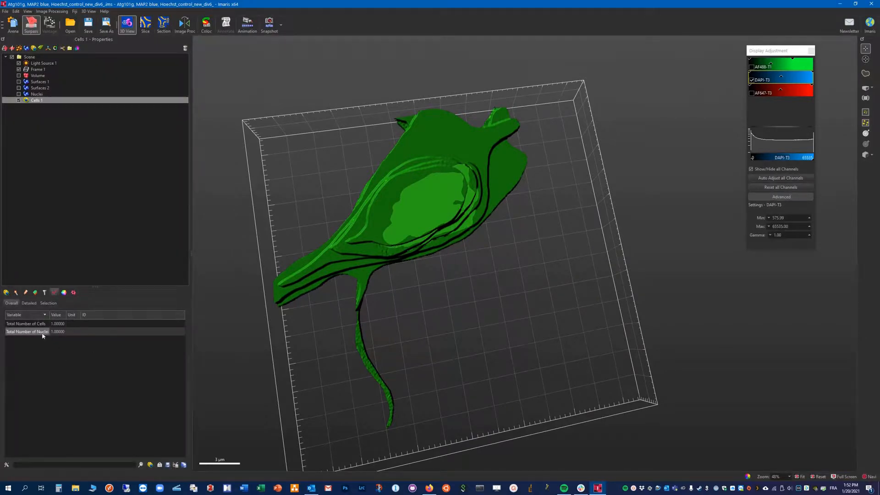
click(29, 302)
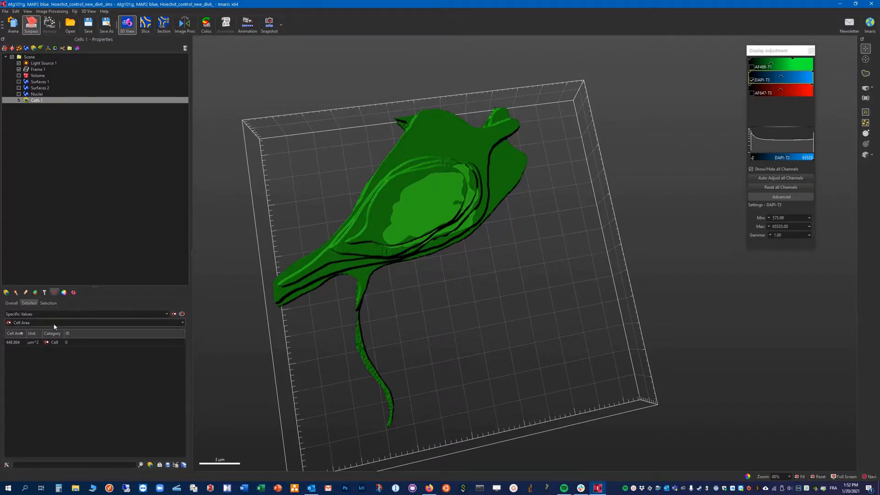
click(69, 322)
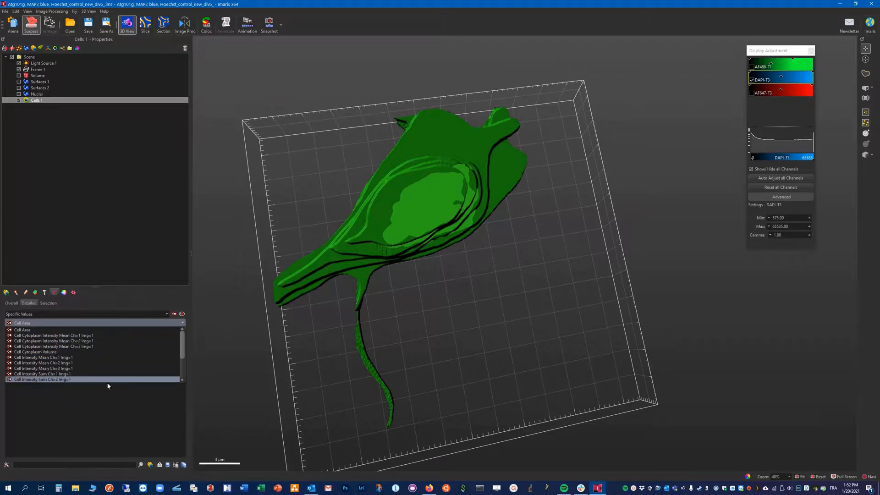
click(136, 438)
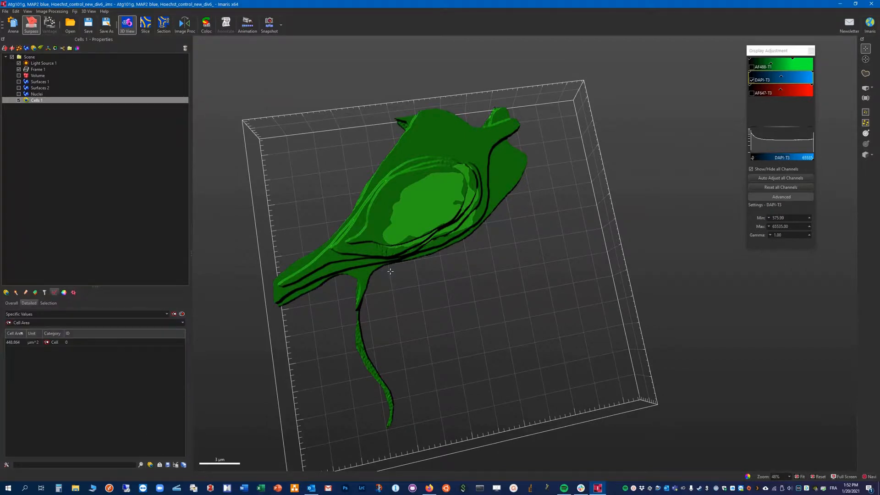